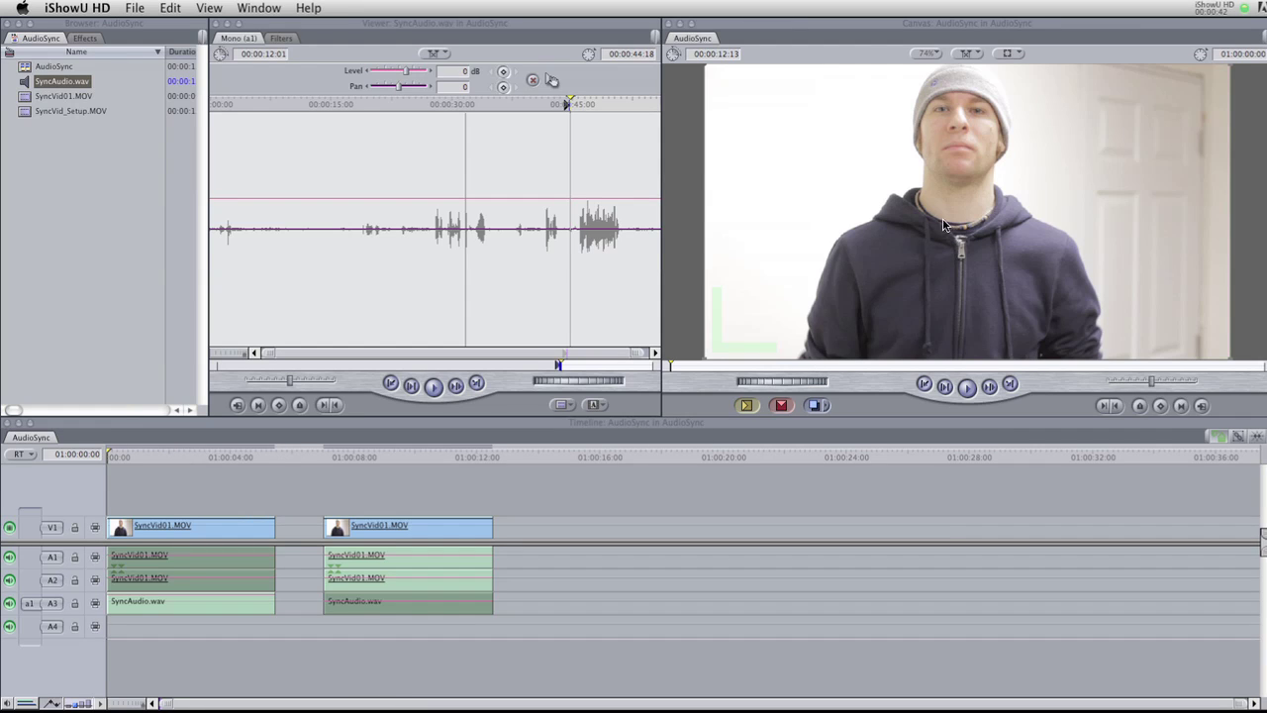
# Step: Play the existing sequence from near its start to review the first clip pair
pyautogui.click(715, 365)
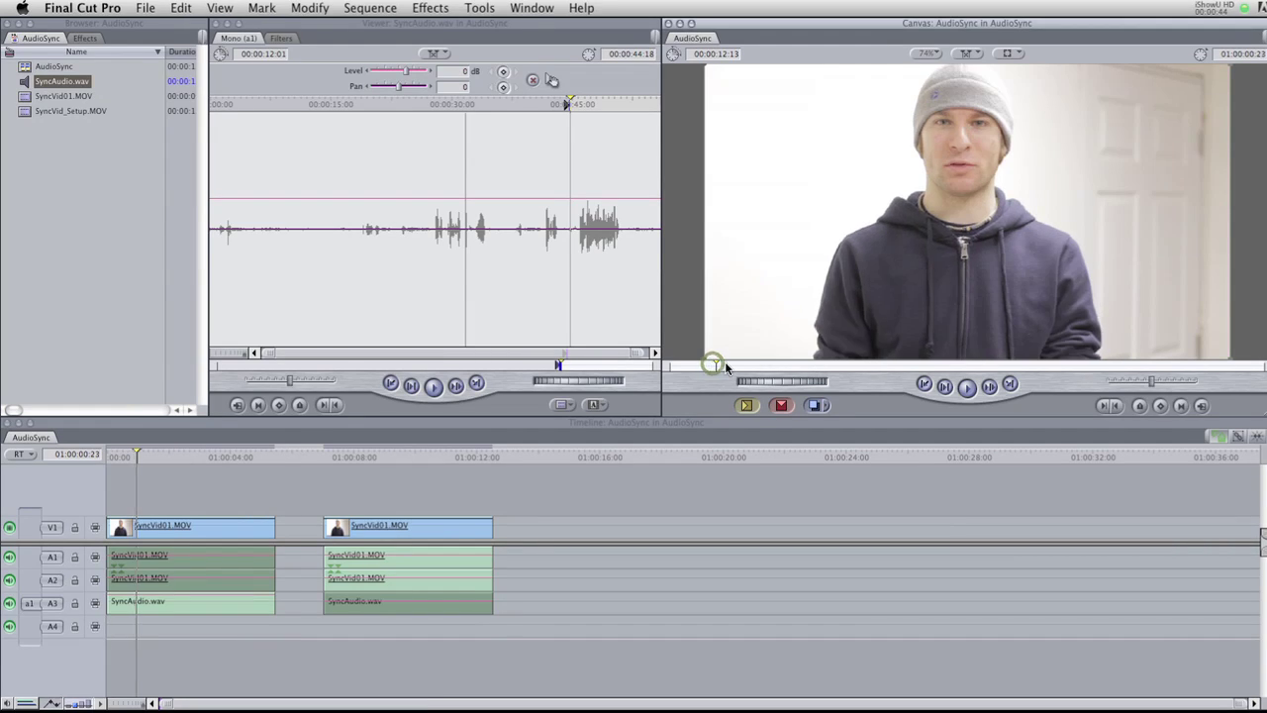
pyautogui.click(713, 365)
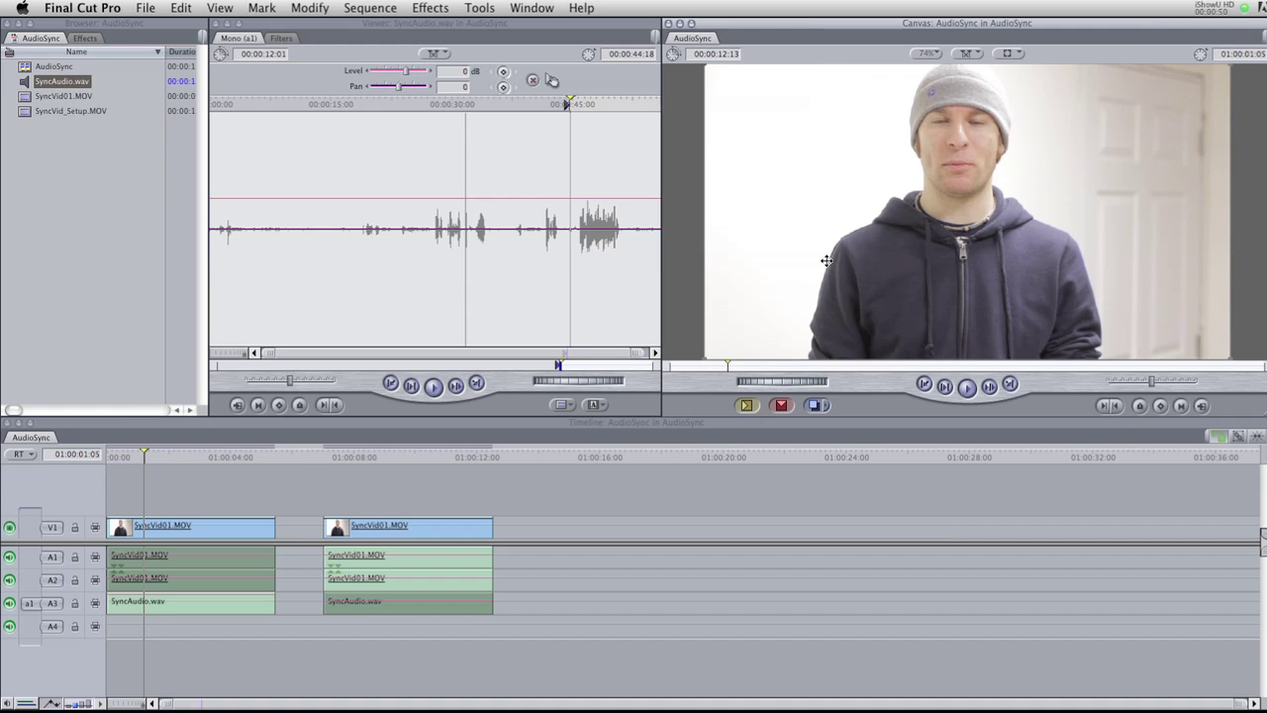
pyautogui.click(149, 457)
pyautogui.press('Home')
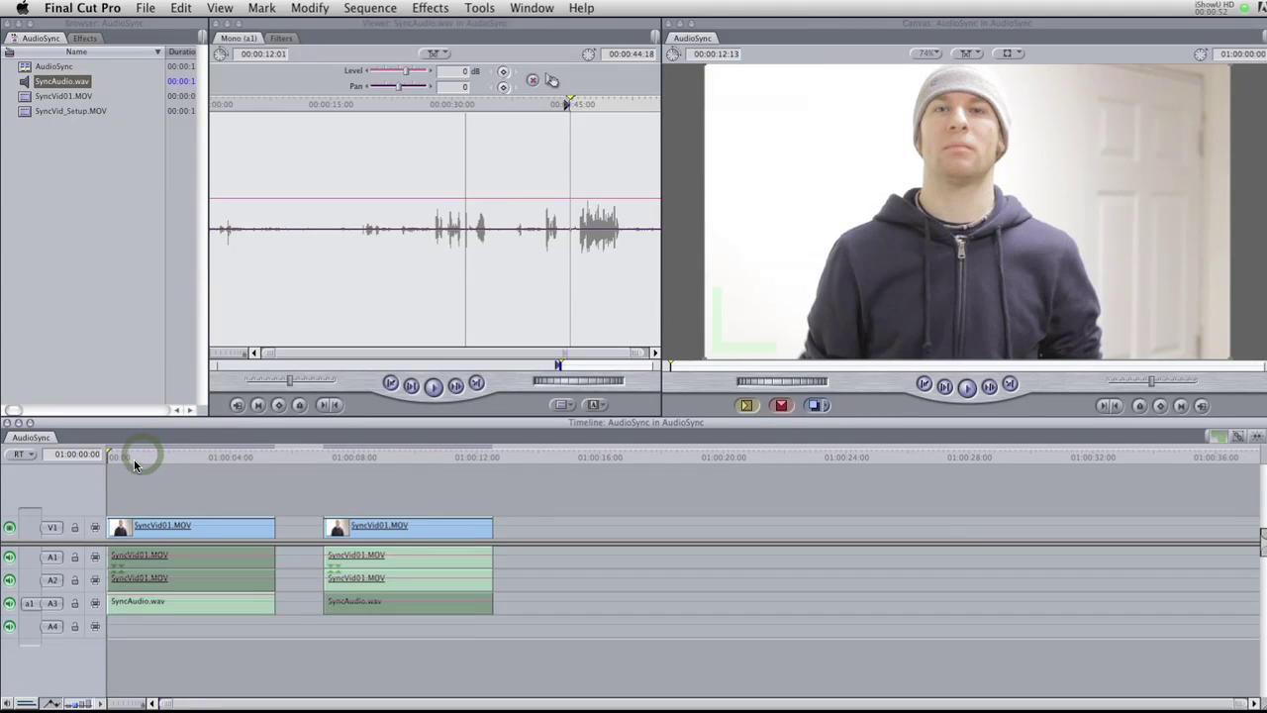
pyautogui.click(146, 459)
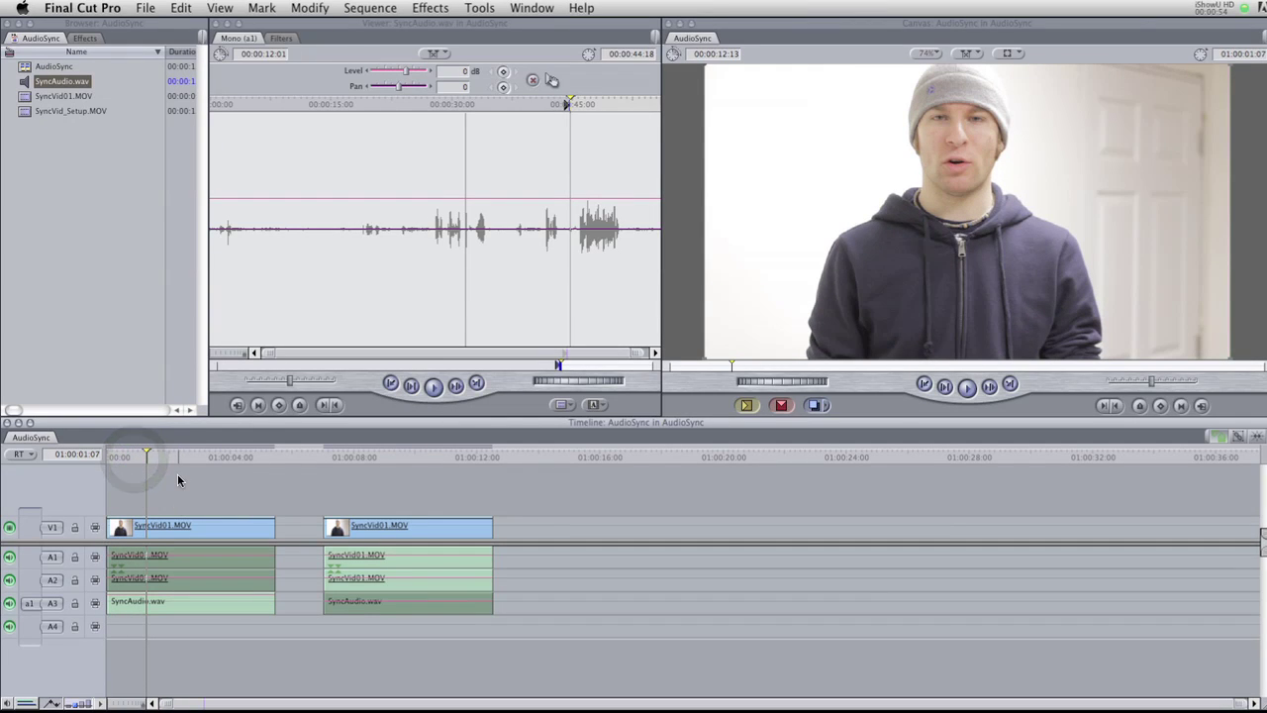
pyautogui.click(118, 461)
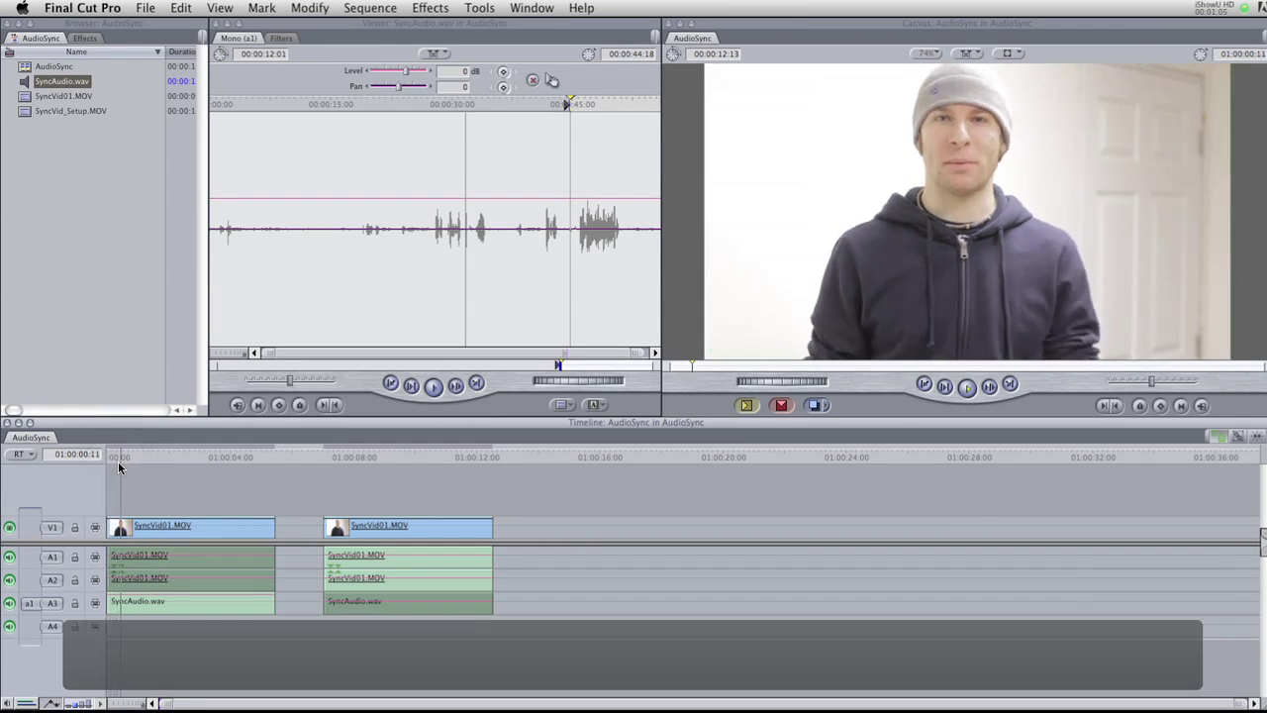
pyautogui.press('space')
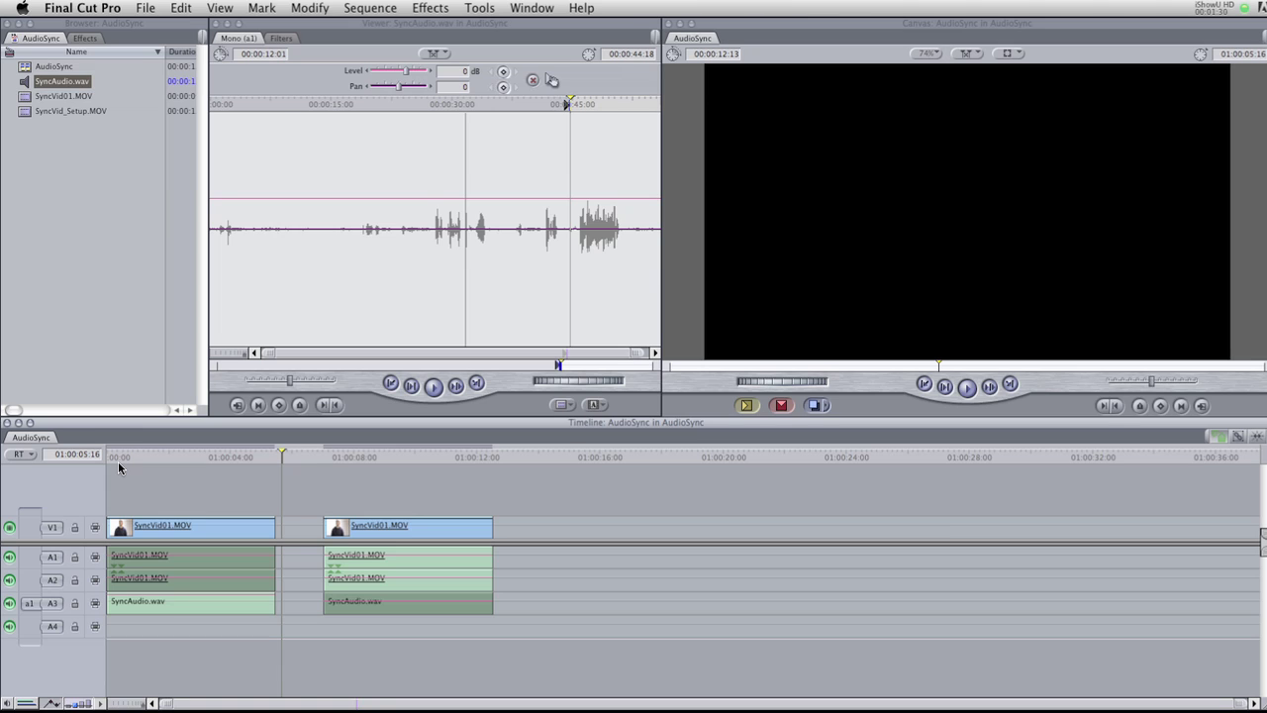
# Step: Jump to the second clip pair and play it back twice
pyautogui.click(295, 456)
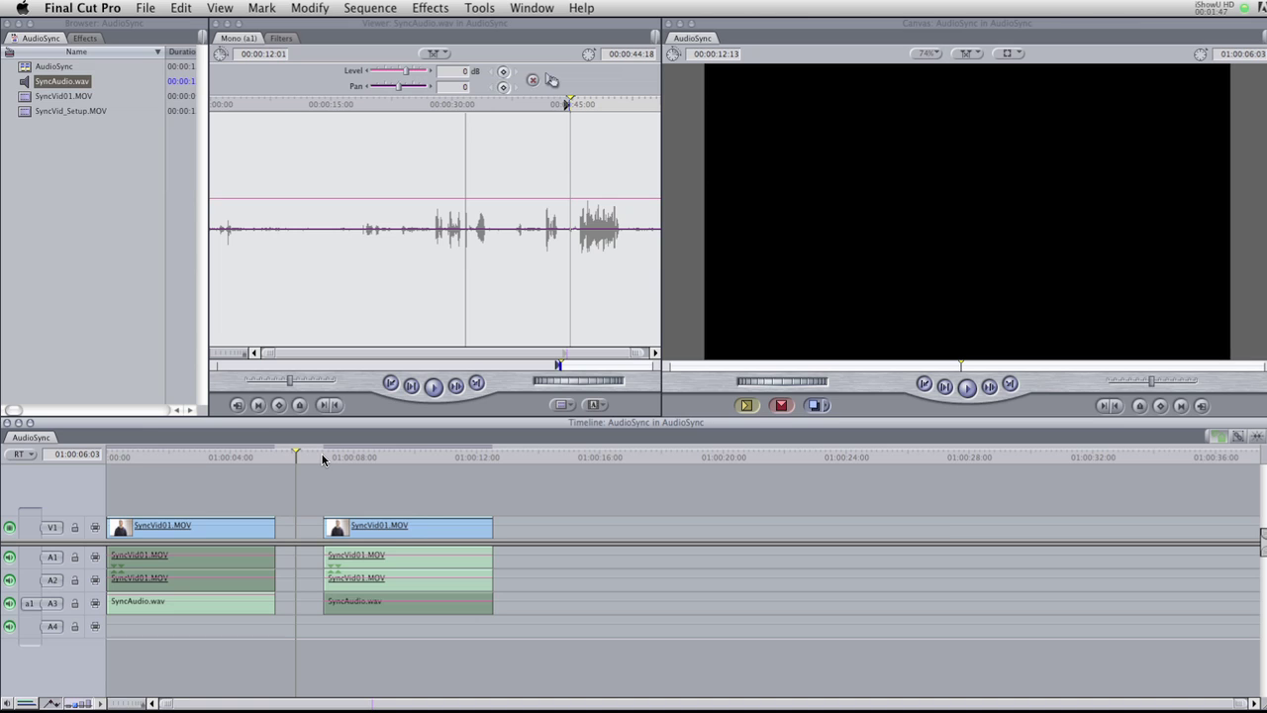
pyautogui.click(324, 460)
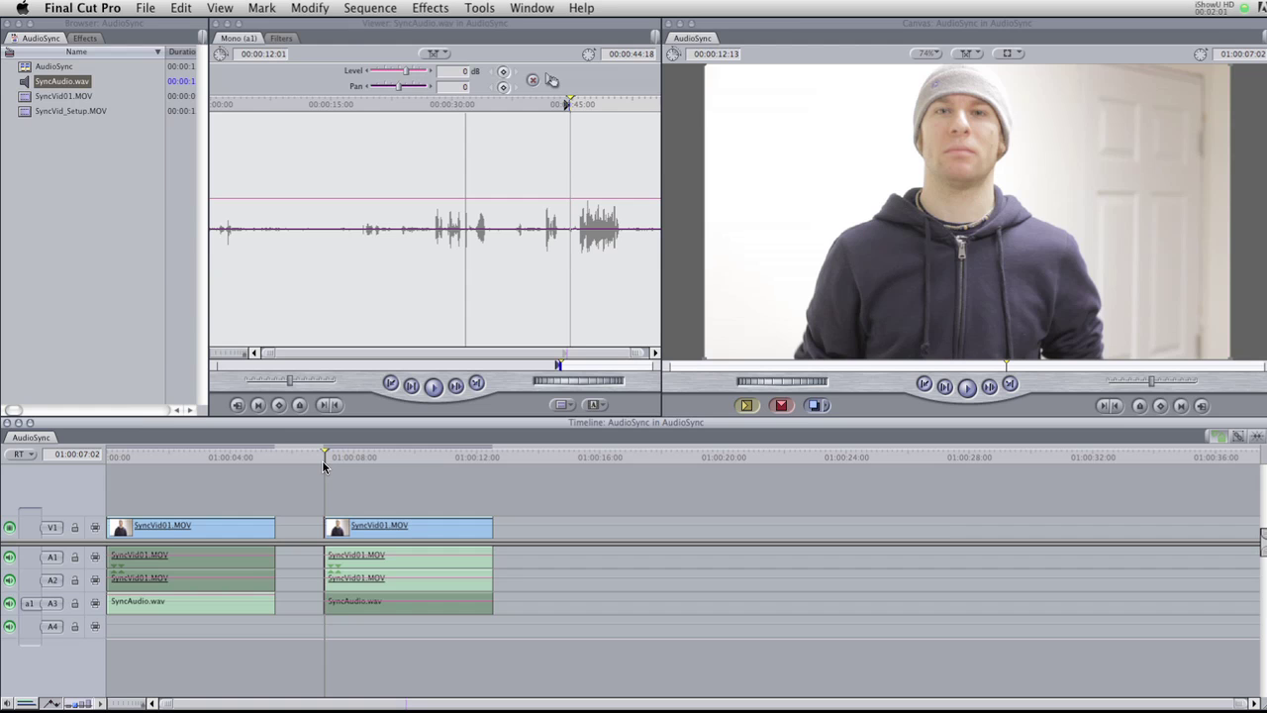
pyautogui.press('space')
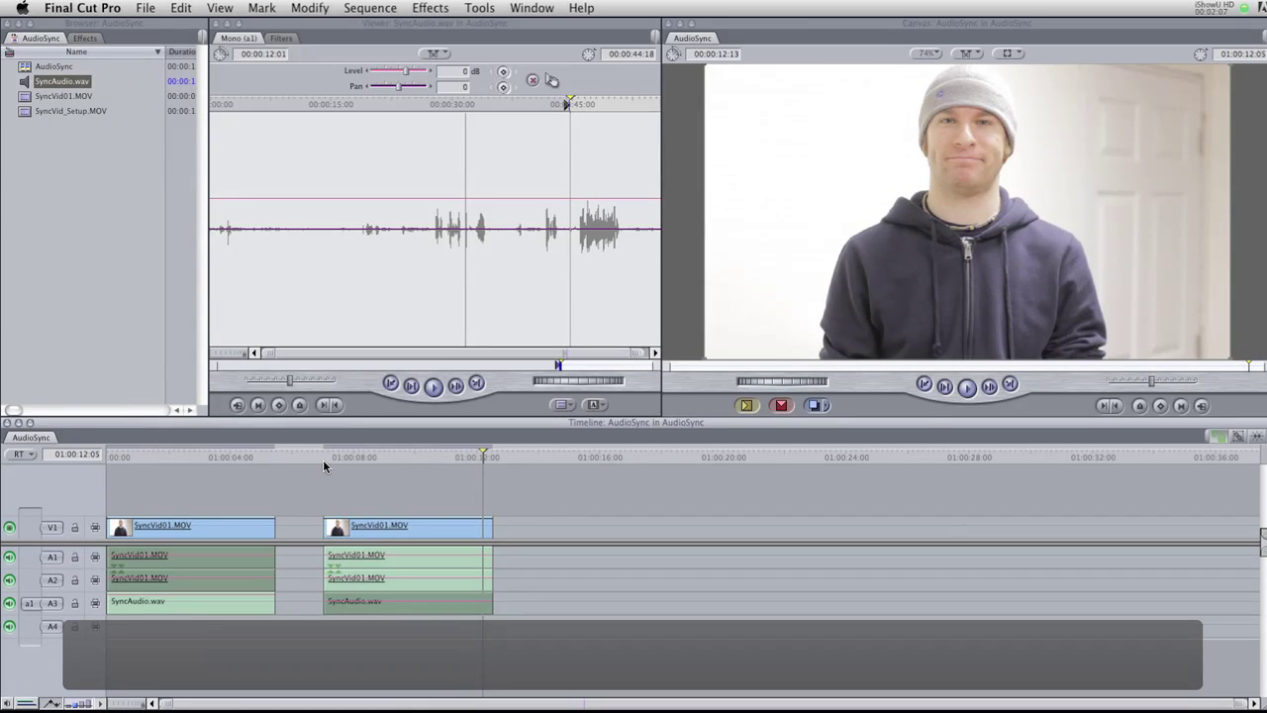
pyautogui.click(376, 457)
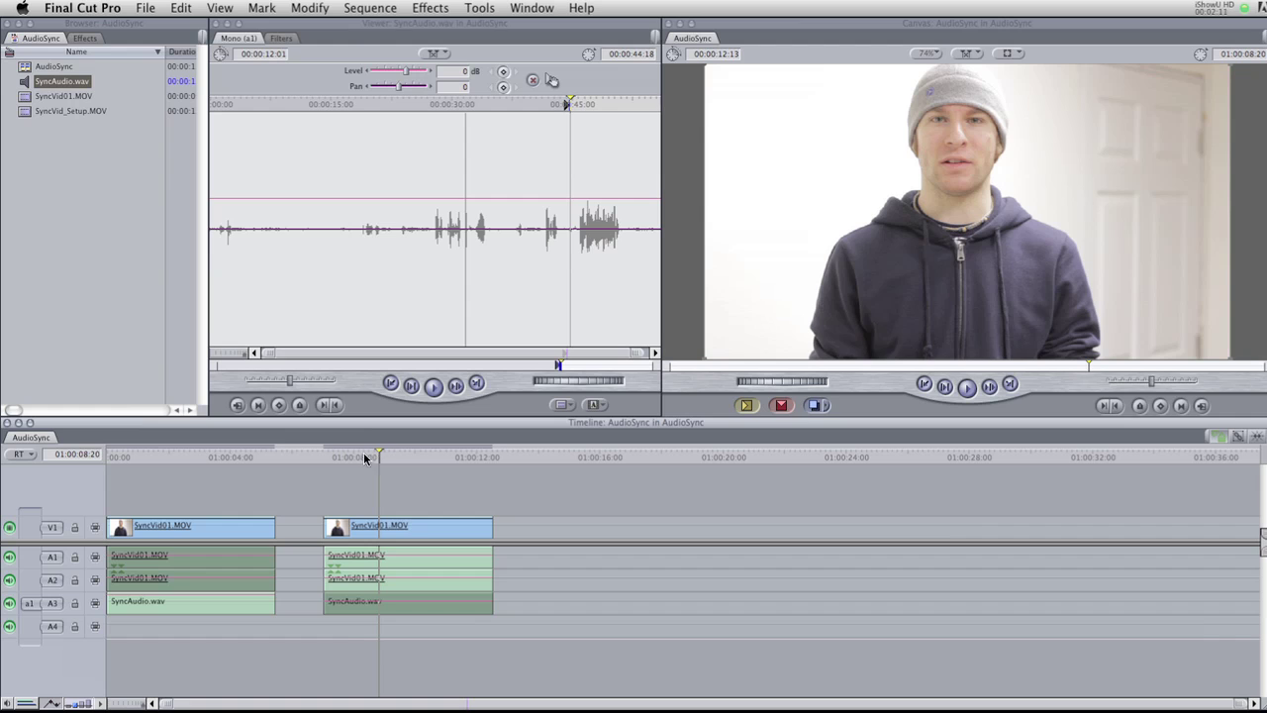
pyautogui.click(348, 456)
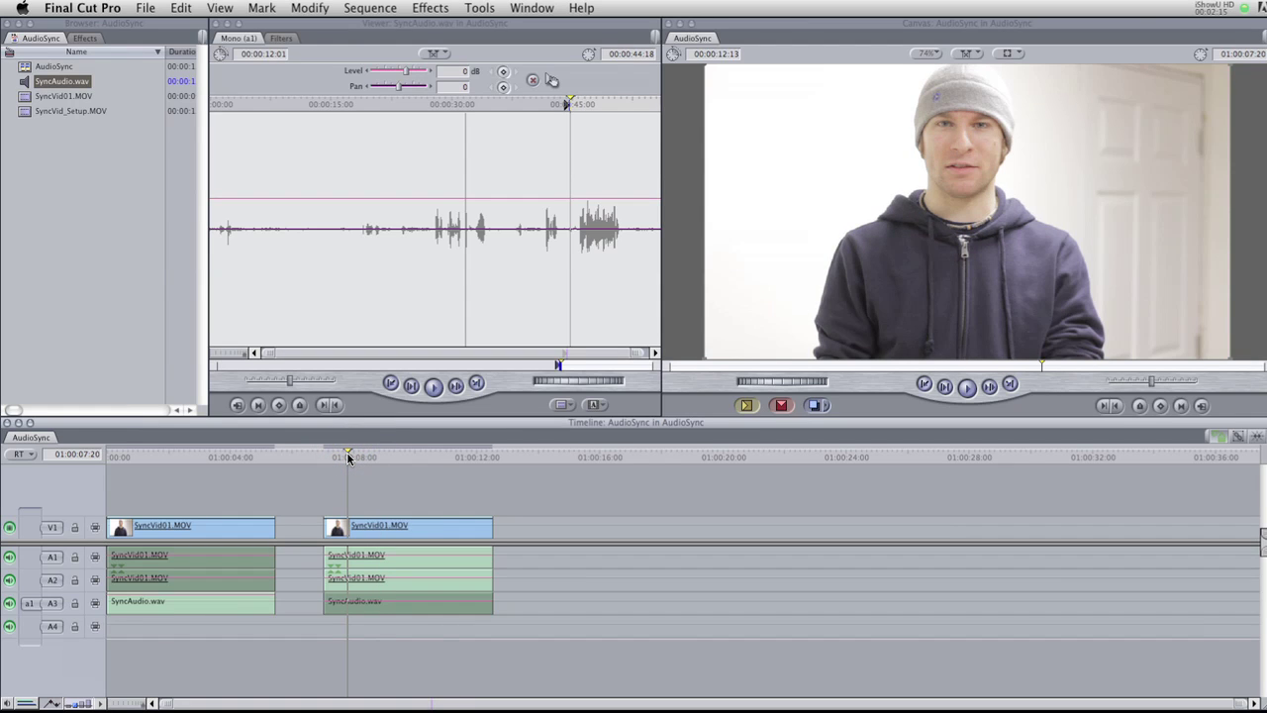
pyautogui.press('space')
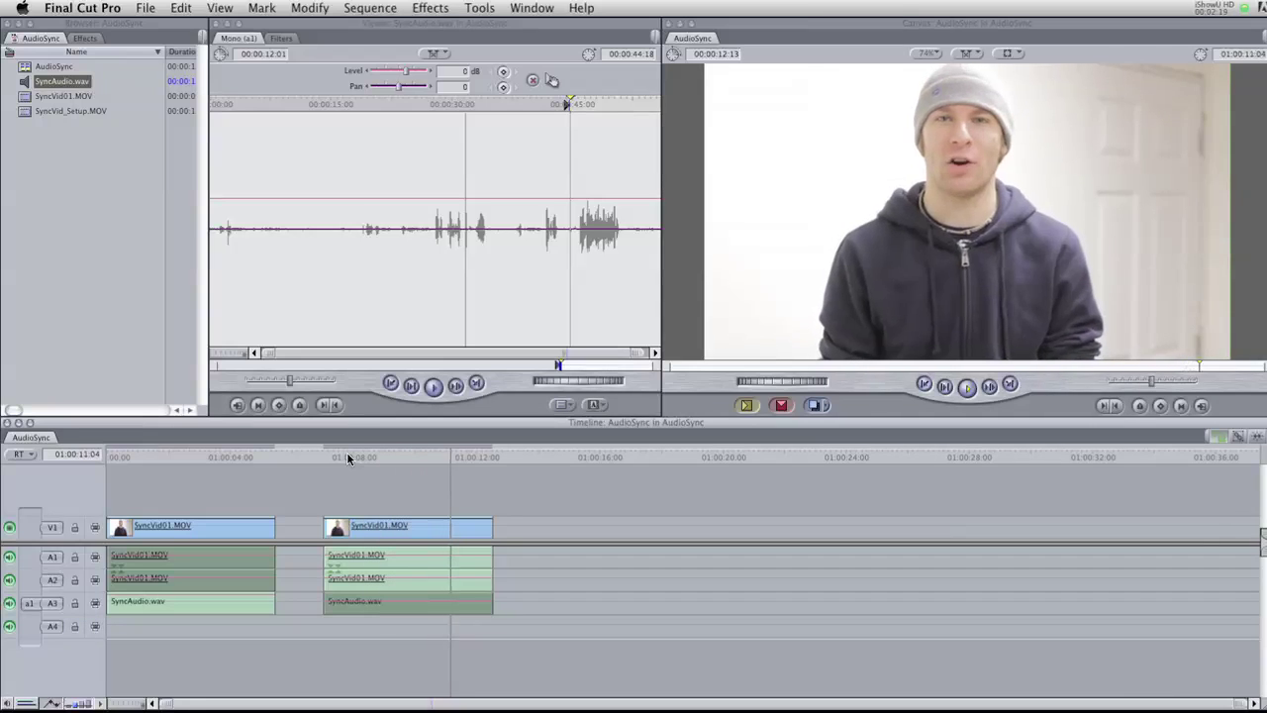
pyautogui.press('space')
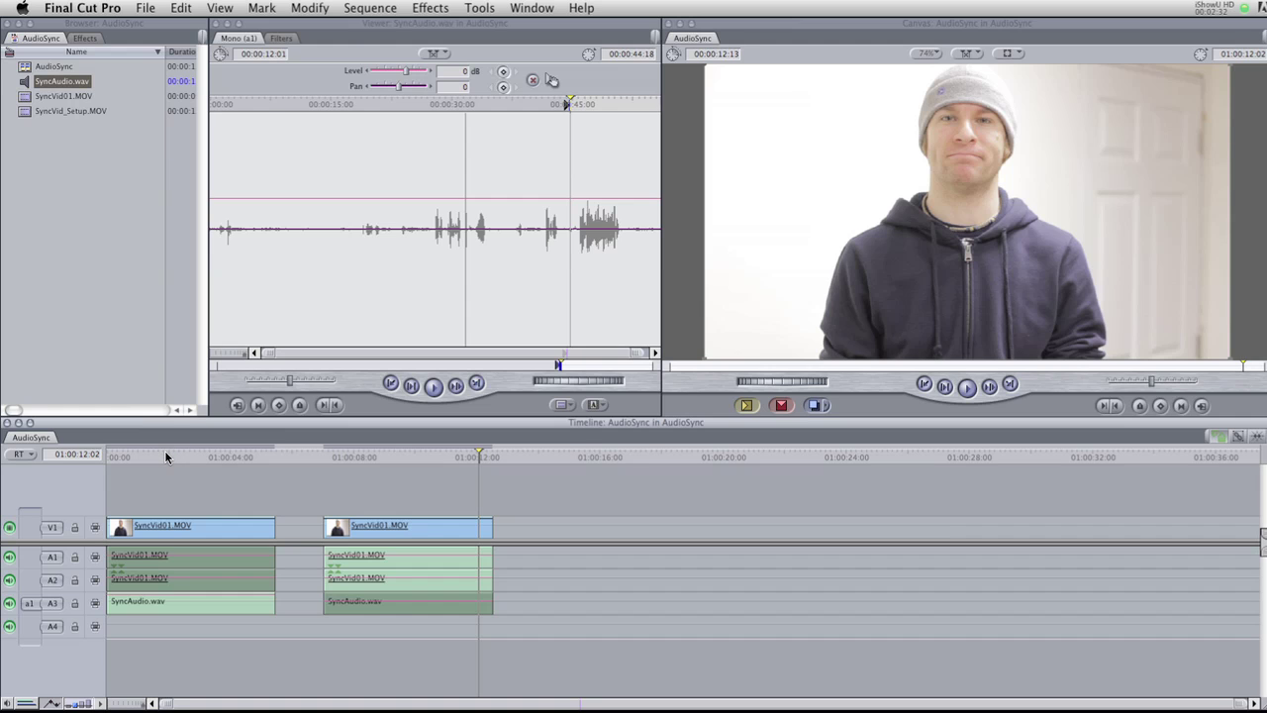
# Step: Replay the first clip pair and park the playhead about three seconds in
pyautogui.moveTo(156, 456); pyautogui.dragTo(187, 455)
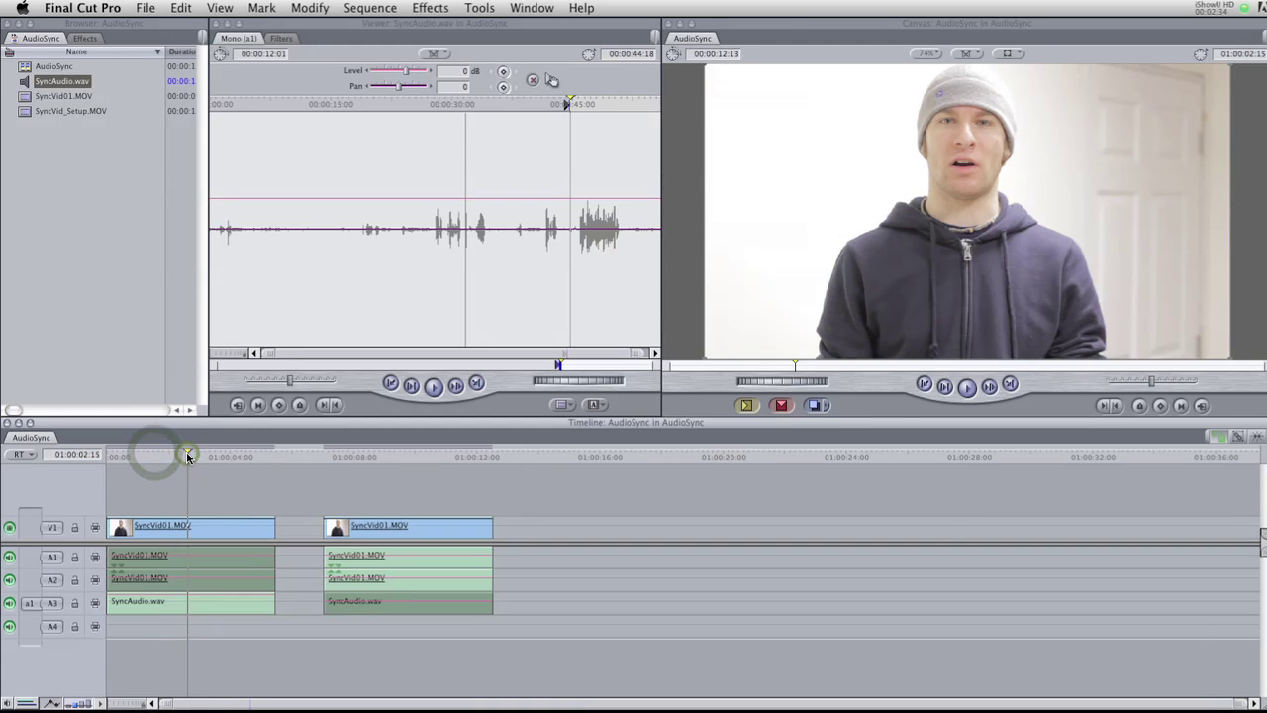
pyautogui.press('space')
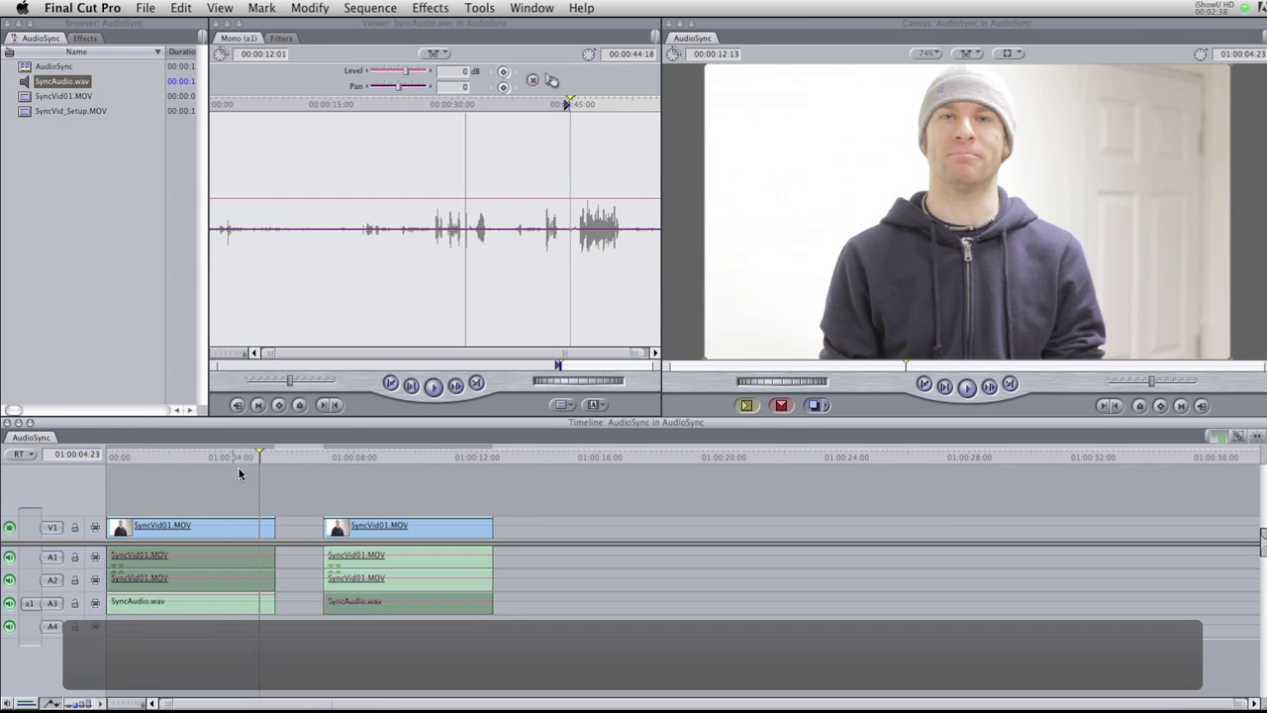
pyautogui.press('space')
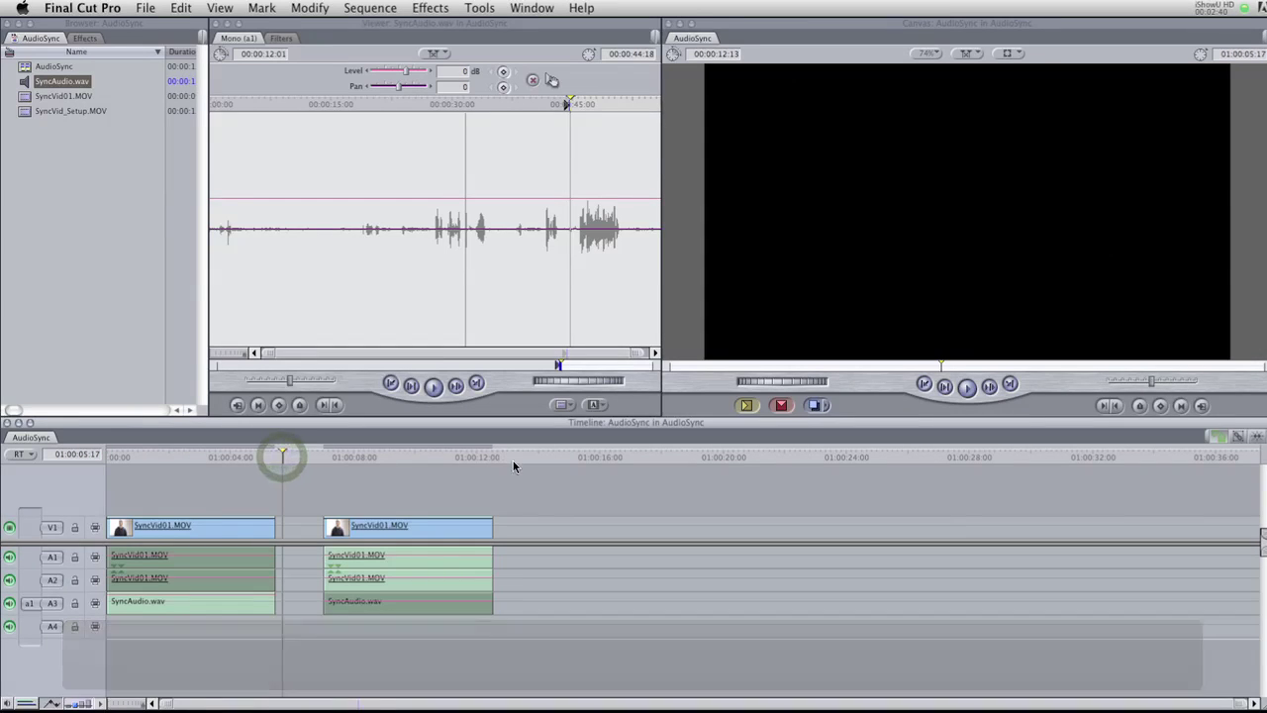
pyautogui.click(218, 459)
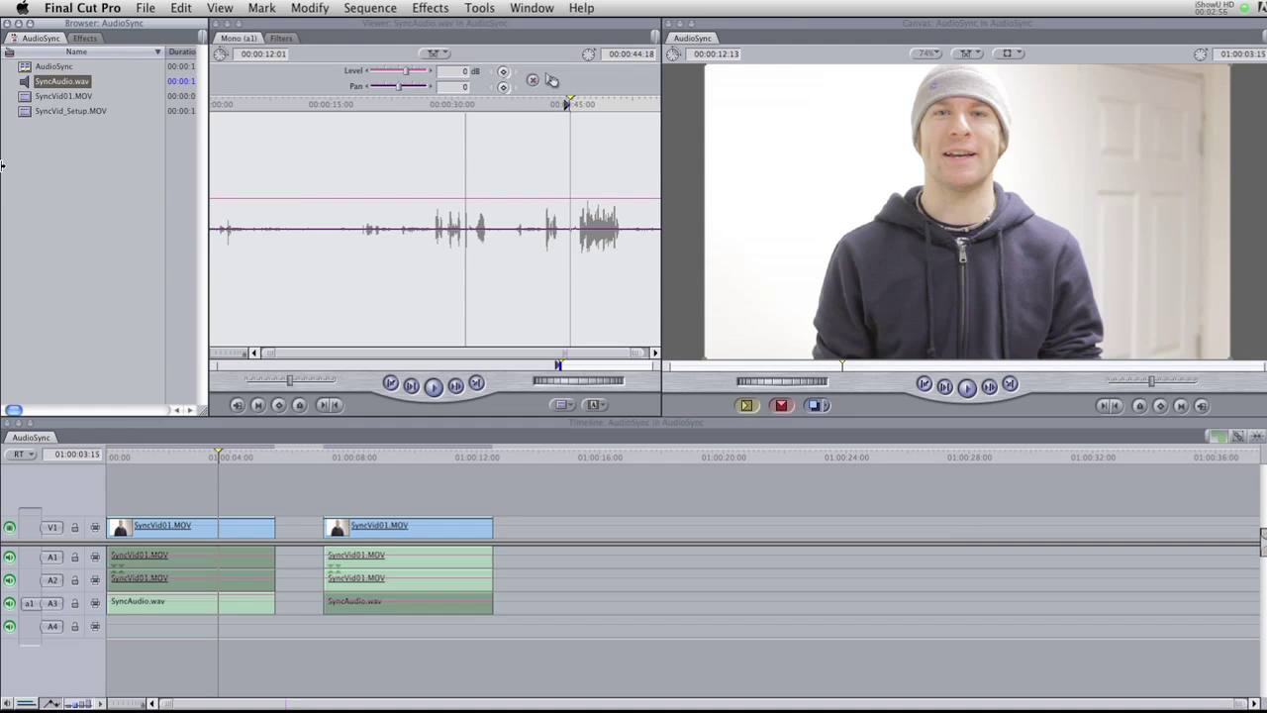
# Step: Create a new empty sequence named Syncy_Mcgee in the Browser
pyautogui.rightClick(49, 170)
pyautogui.click(109, 205)
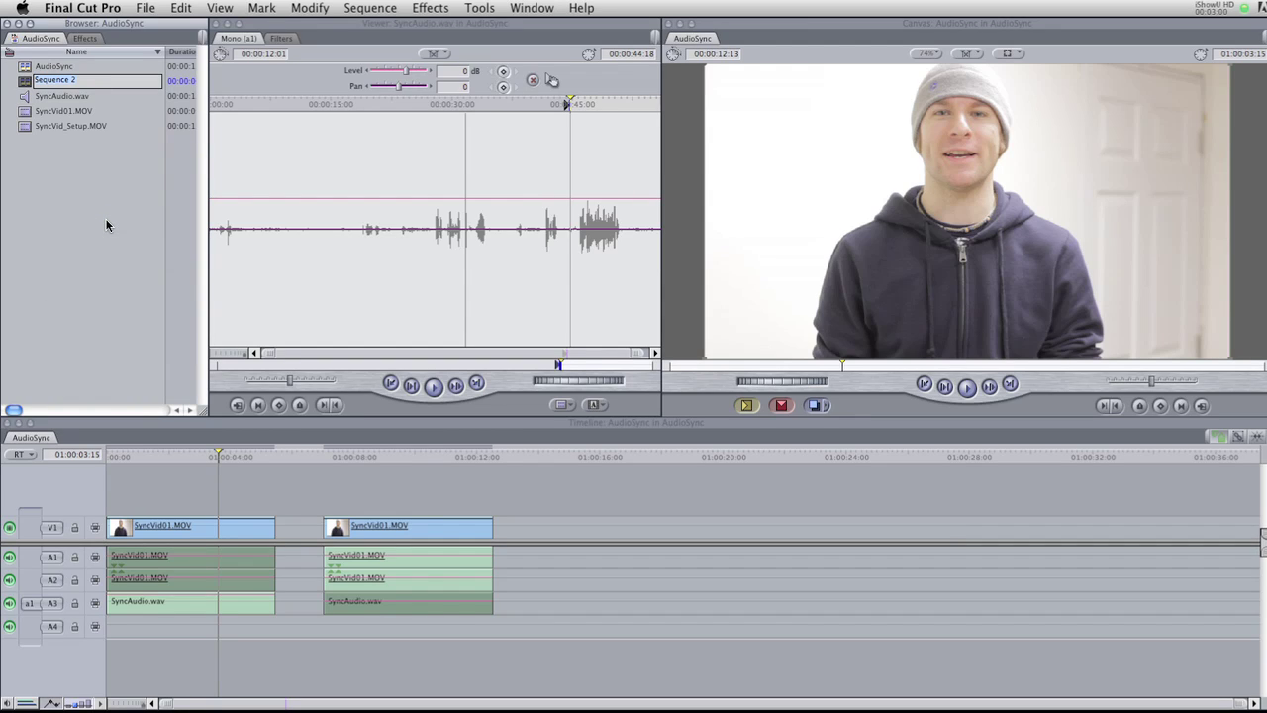
pyautogui.write('Sync')
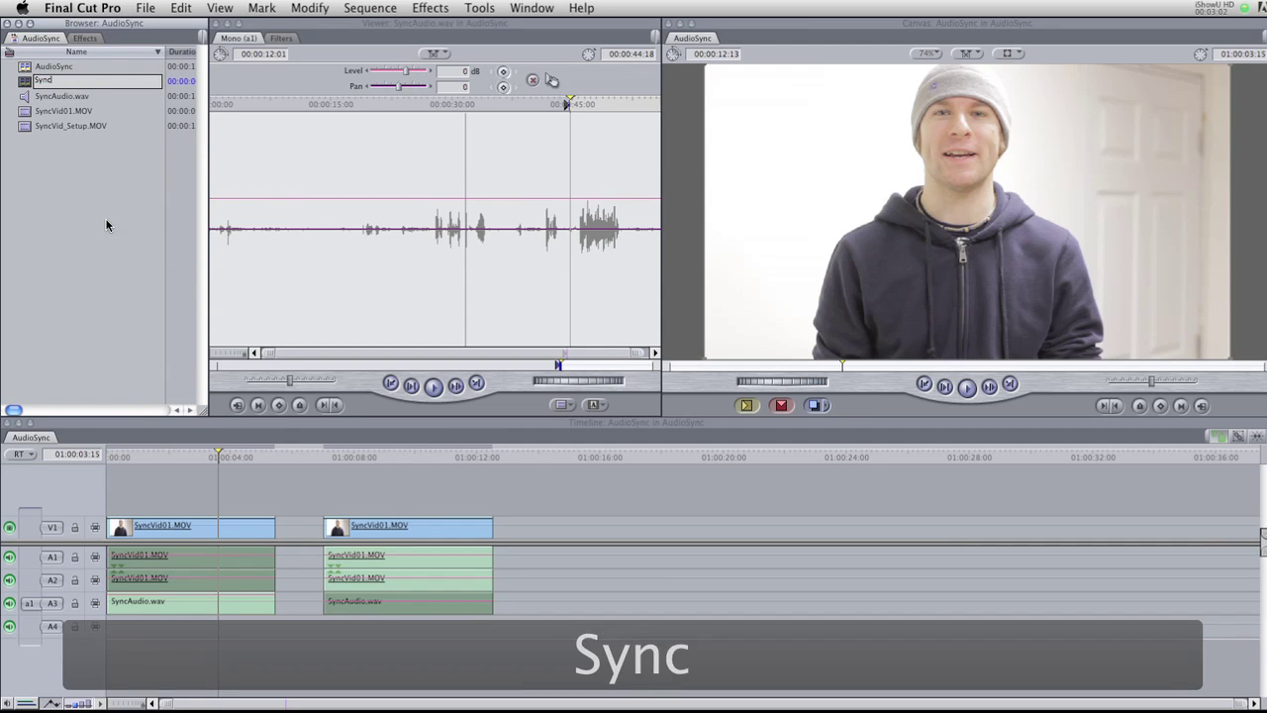
pyautogui.write('y_Mcgee')
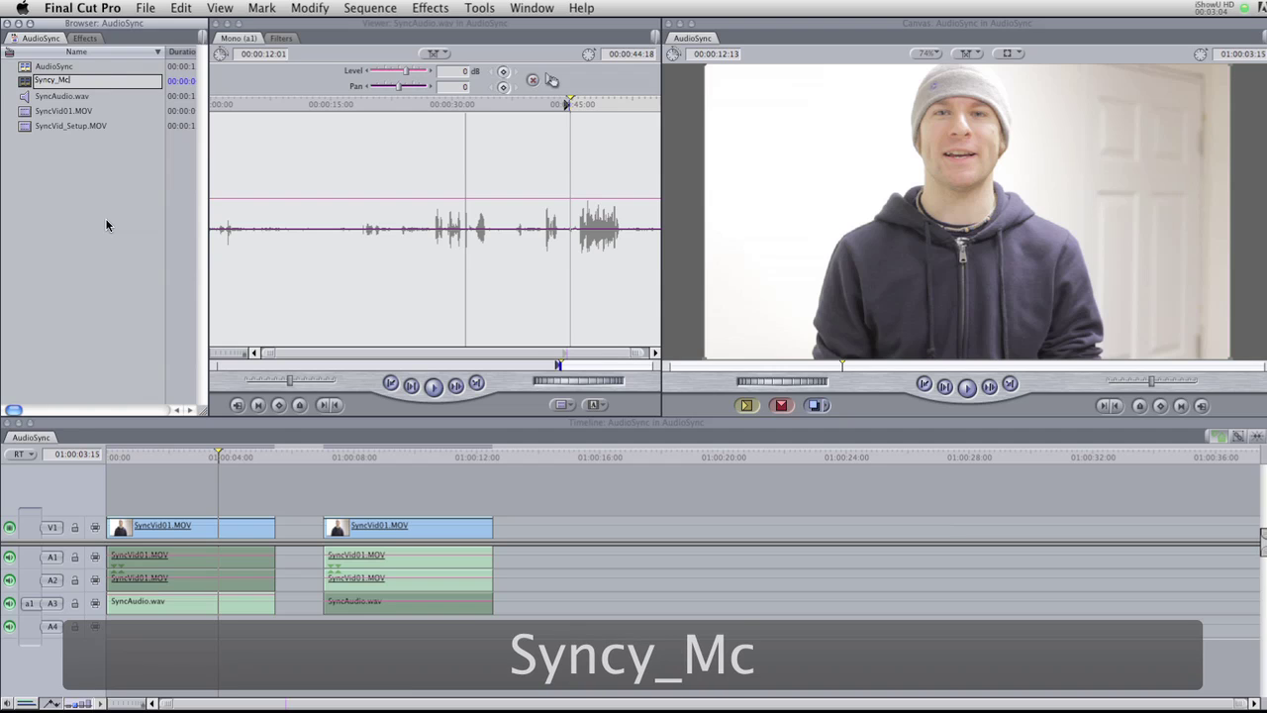
pyautogui.press('Return')
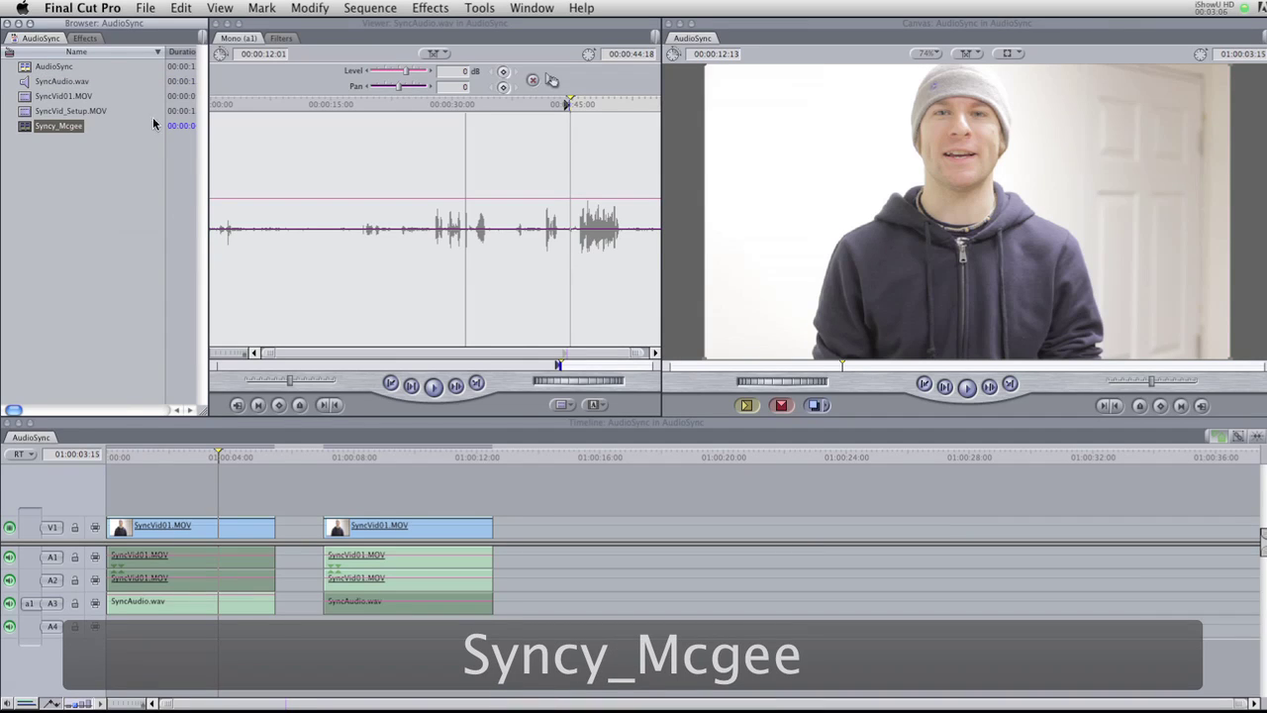
# Step: Open Syncy_Mcgee for editing and load SyncVid01.MOV into the Viewer
pyautogui.doubleClick(27, 127)
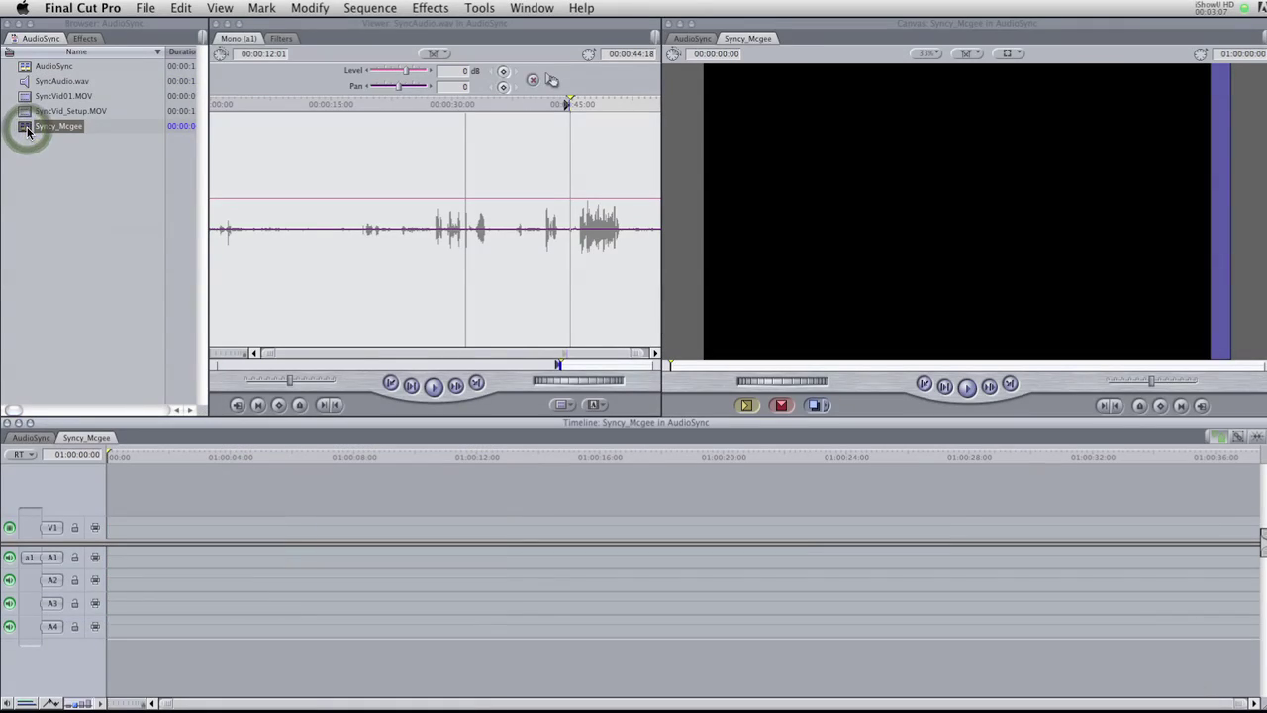
pyautogui.click(96, 284)
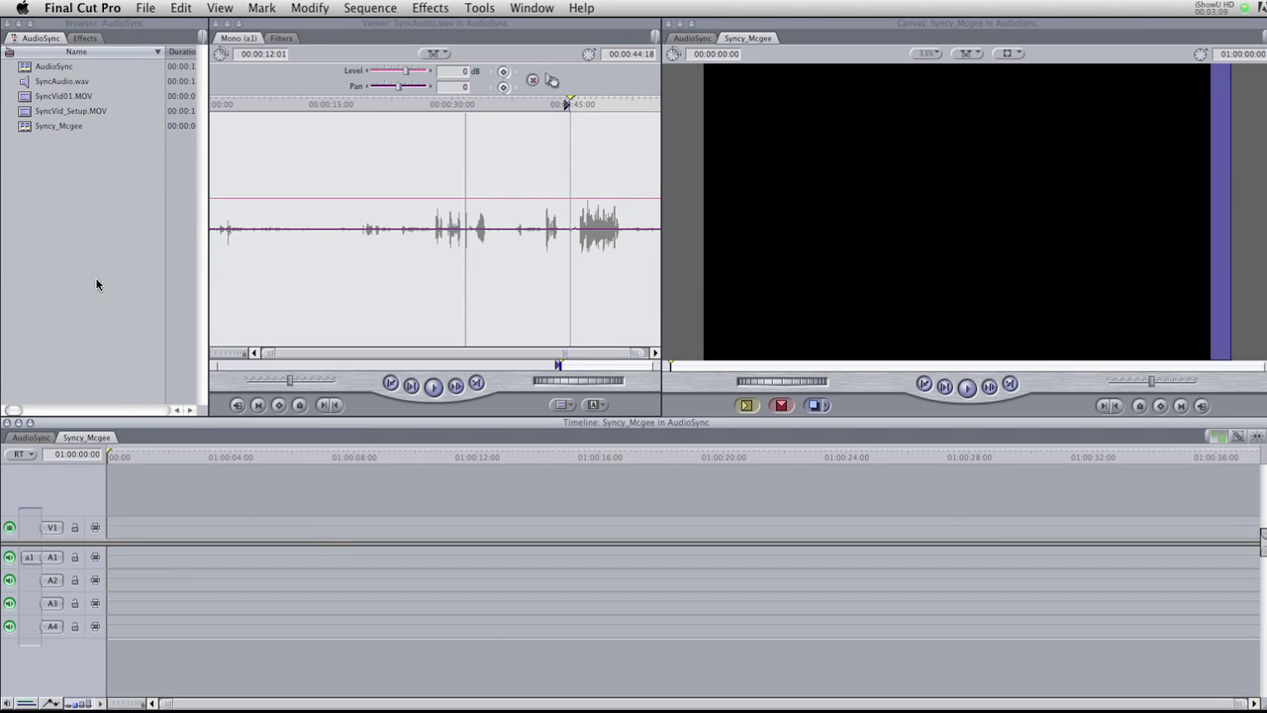
pyautogui.doubleClick(81, 98)
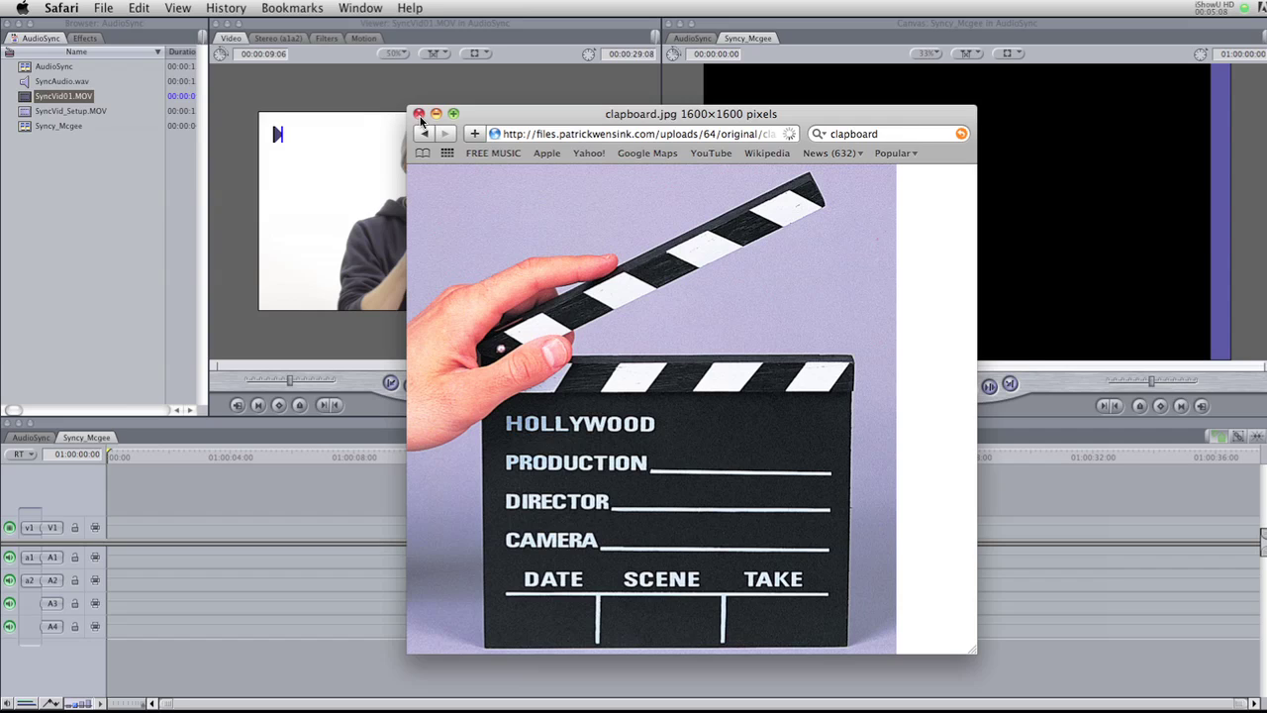
pyautogui.click(419, 114)
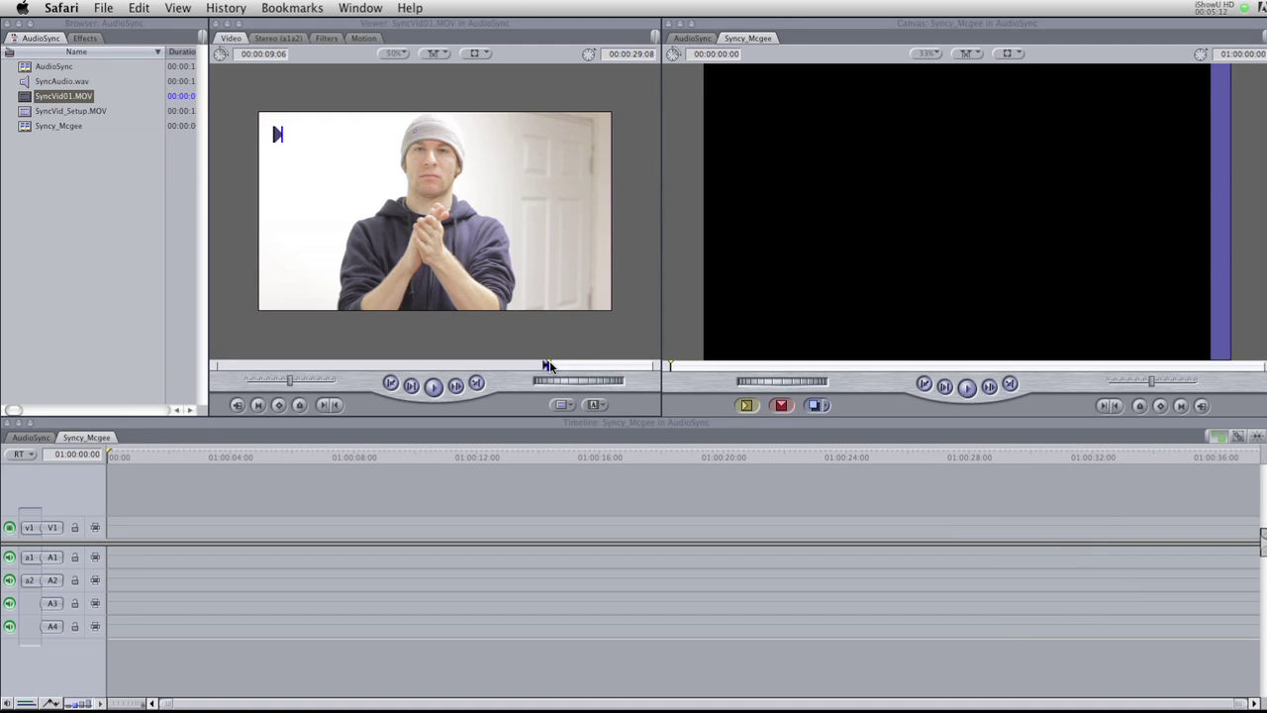
# Step: Scrub SyncVid01.MOV back to the clap, play through it, and show its Stereo (a1a2) waveform
pyautogui.moveTo(549, 366); pyautogui.dragTo(396, 359)
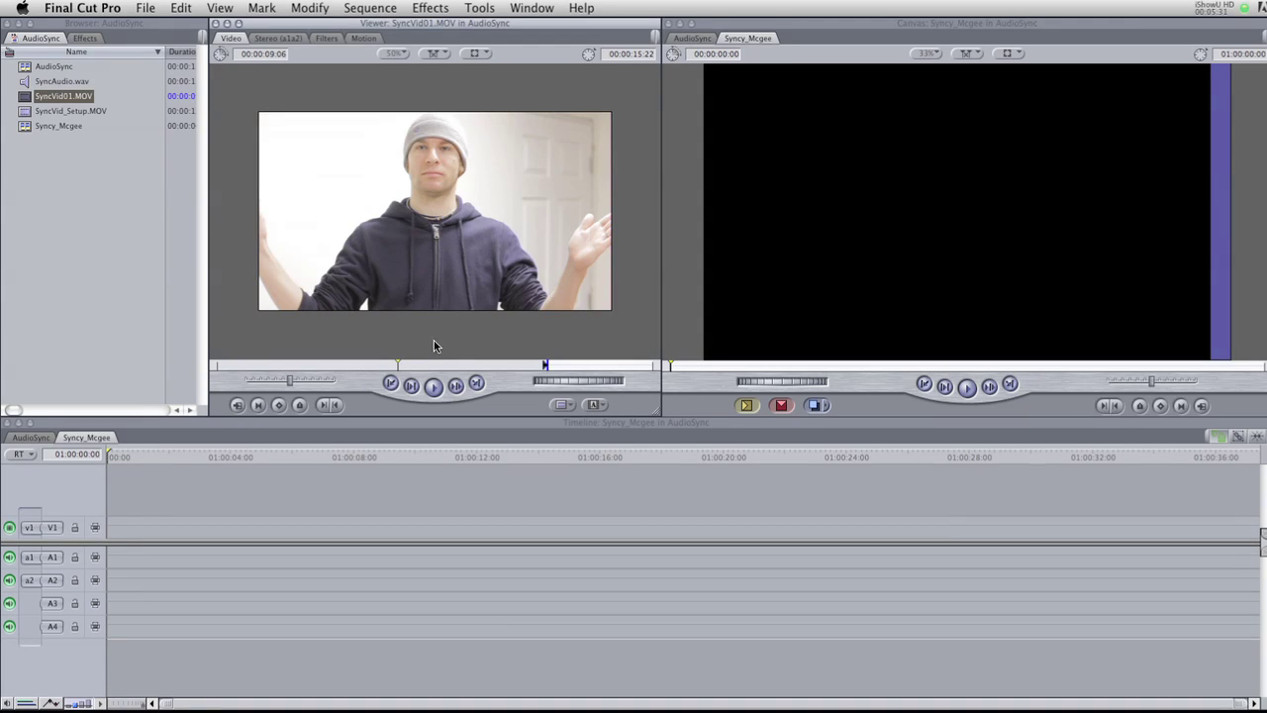
pyautogui.press('space')
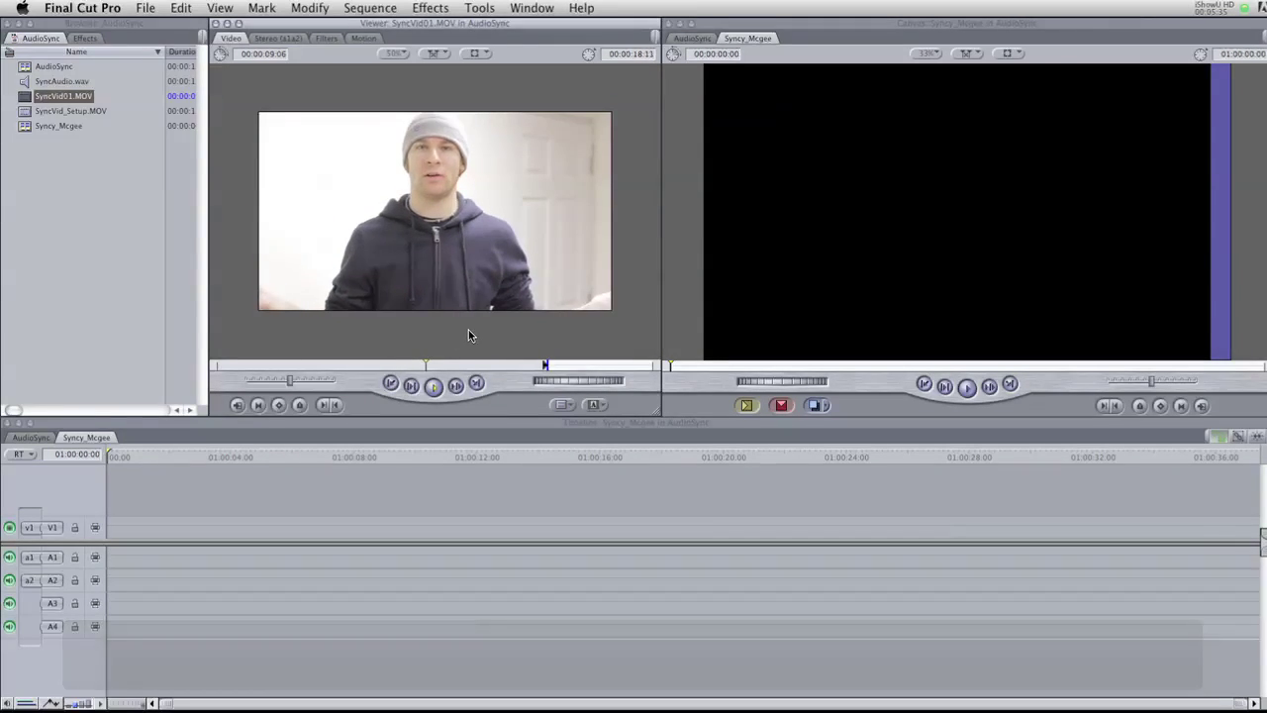
pyautogui.press('space')
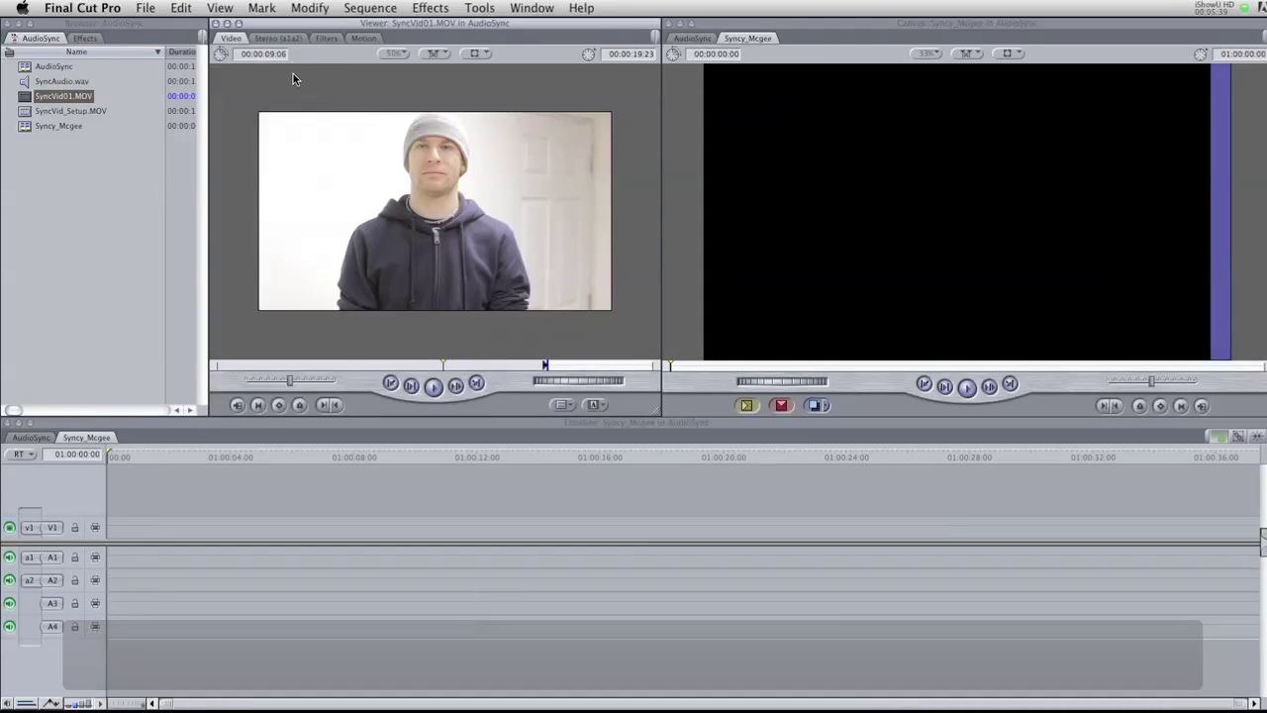
pyautogui.click(268, 39)
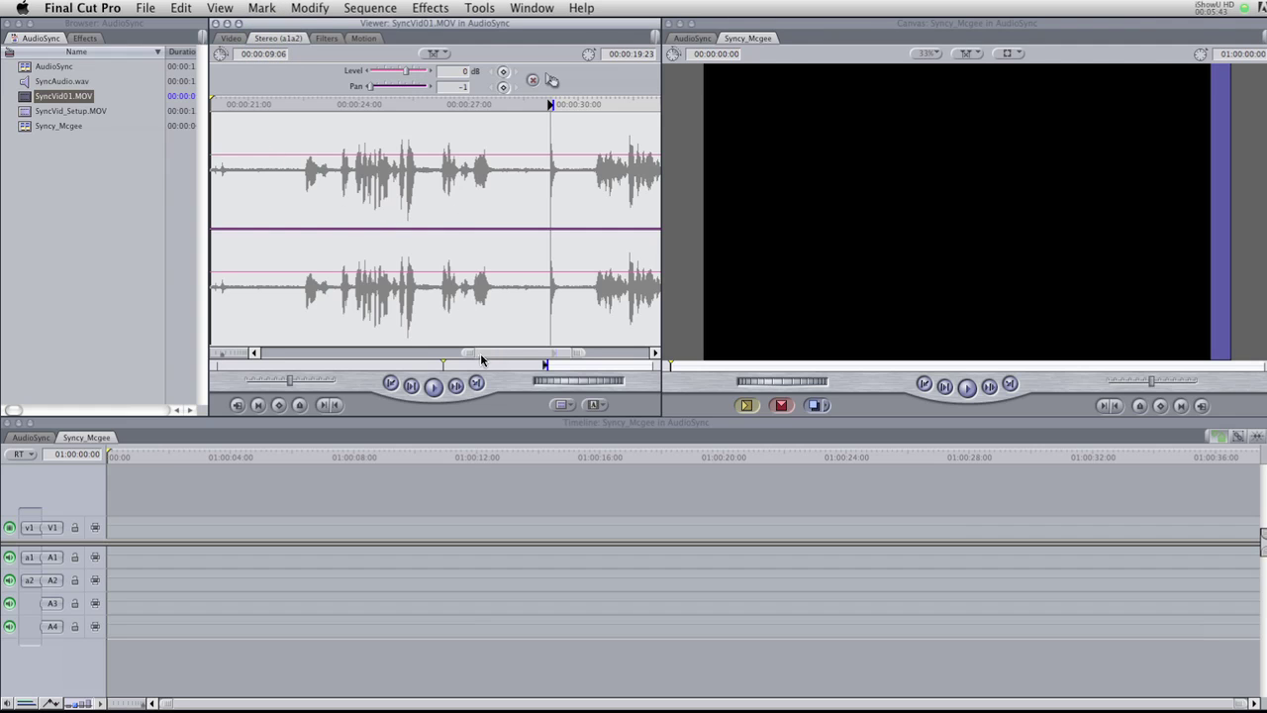
# Step: Zoom the Stereo (a1a2) waveform and play the camera audio from 00:00:16:04
pyautogui.moveTo(468, 354); pyautogui.dragTo(386, 364)
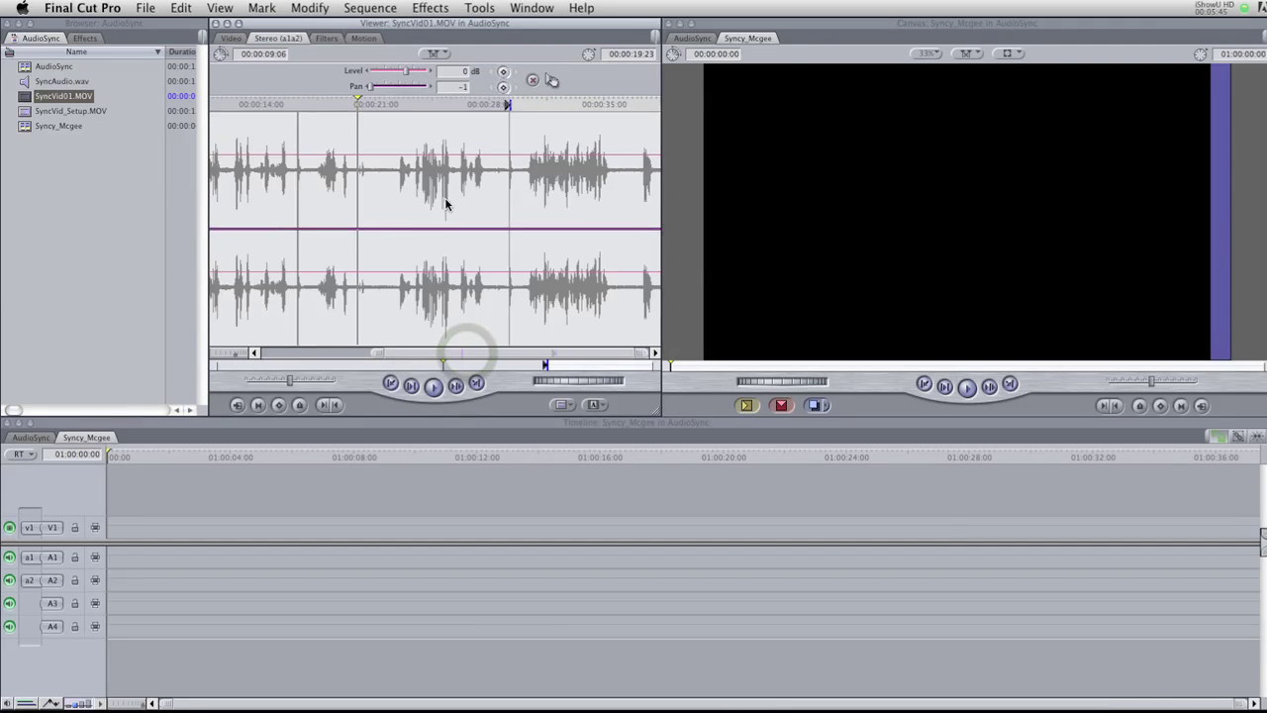
pyautogui.moveTo(507, 353); pyautogui.dragTo(445, 353)
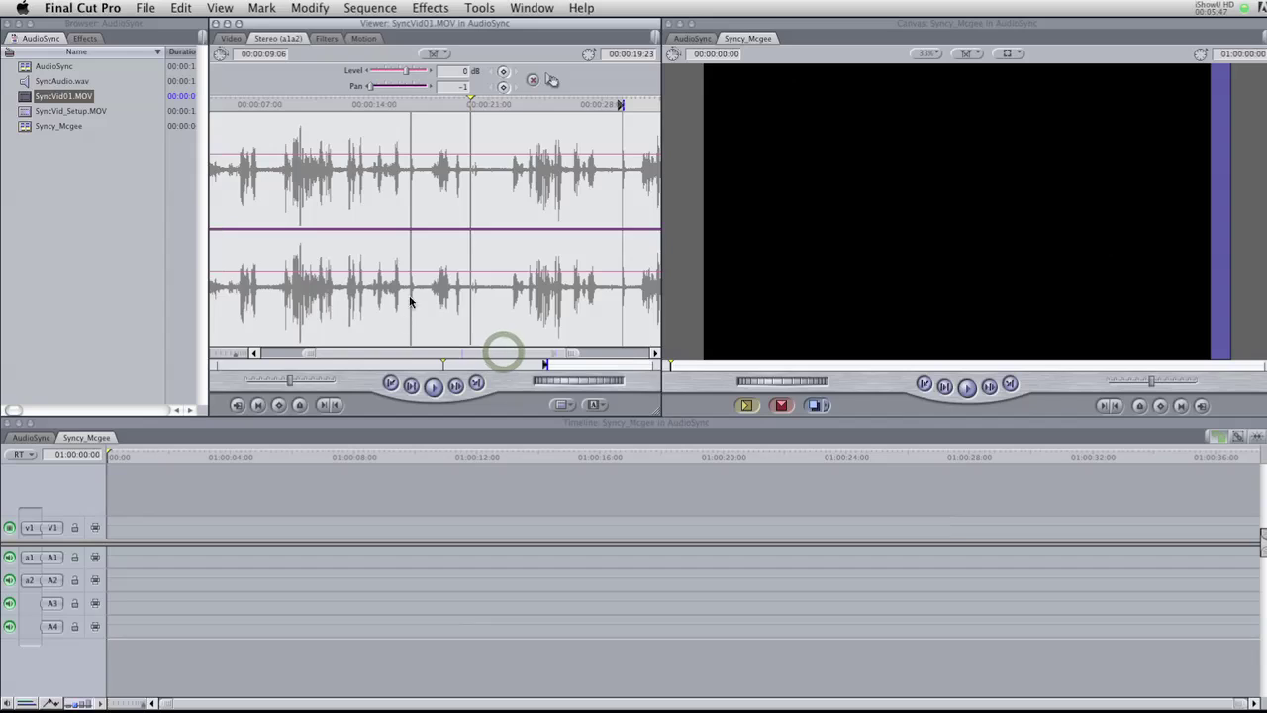
pyautogui.click(408, 103)
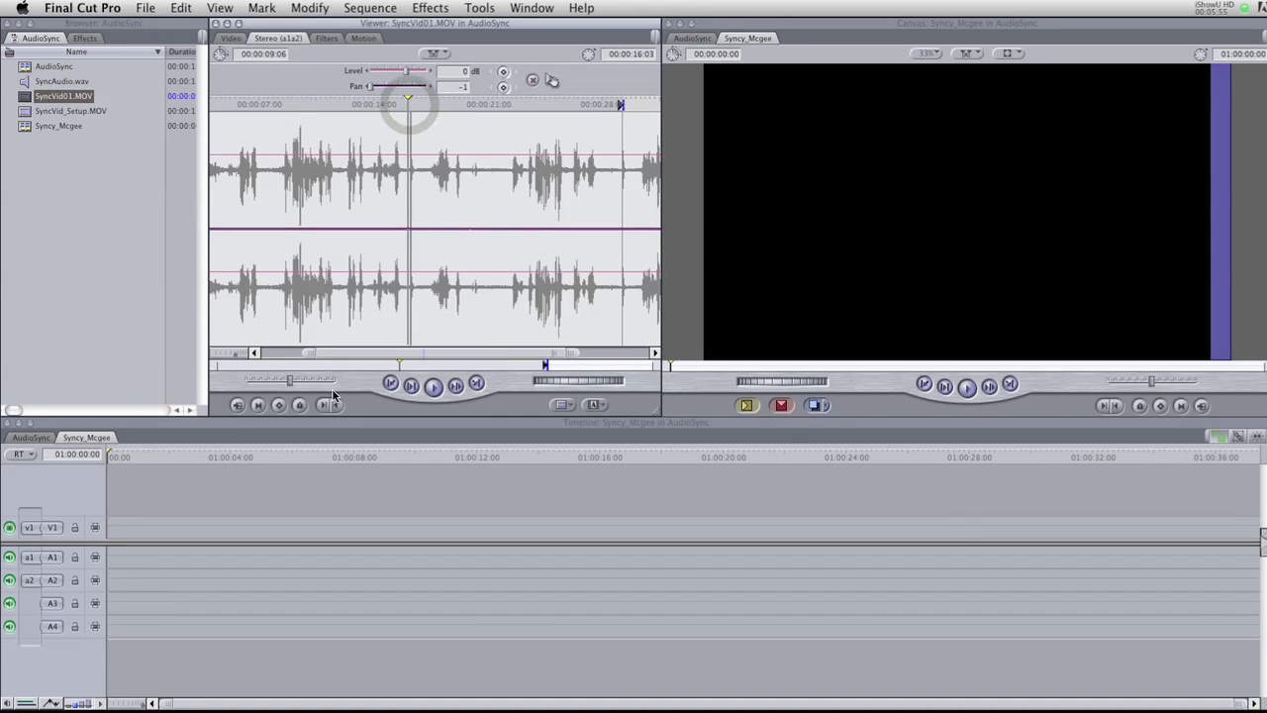
pyautogui.moveTo(571, 353); pyautogui.dragTo(480, 356)
pyautogui.click(353, 103)
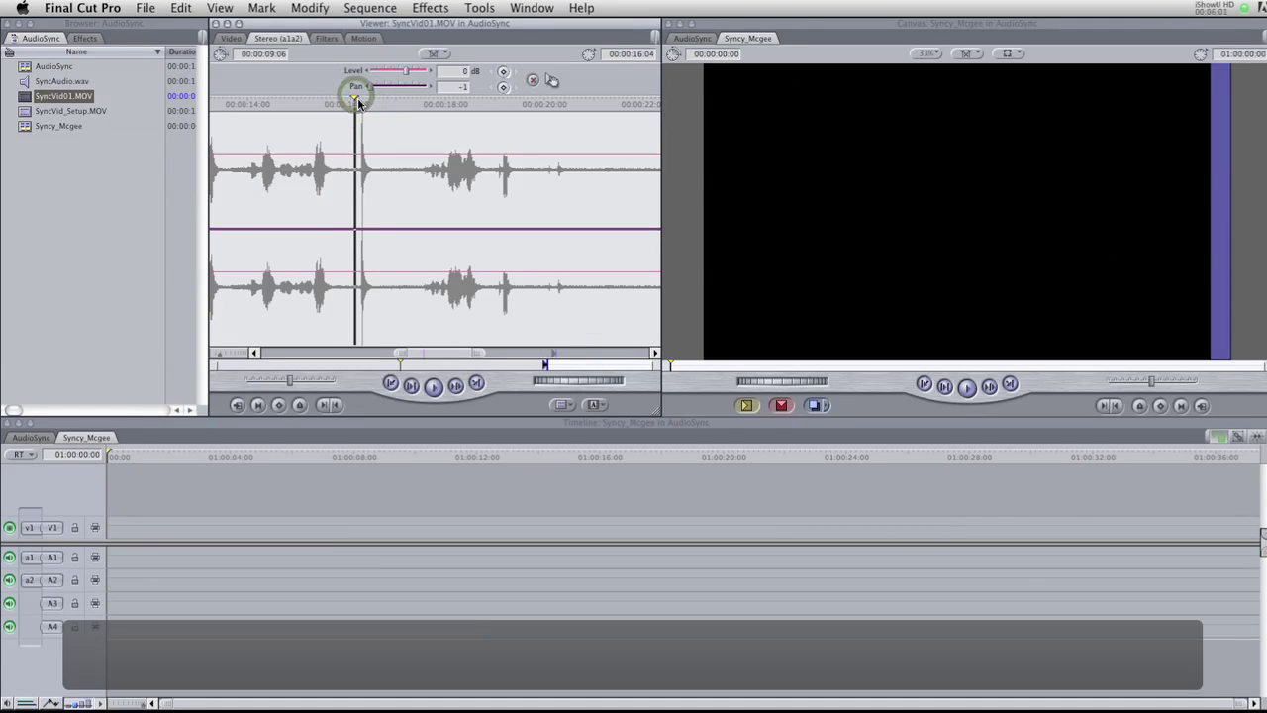
pyautogui.press('space')
pyautogui.press('space')
# Step: Park just before the clap near 00:00:29, play through it, then select SyncAudio.wav
pyautogui.moveTo(452, 356); pyautogui.dragTo(501, 353)
pyautogui.click(520, 104)
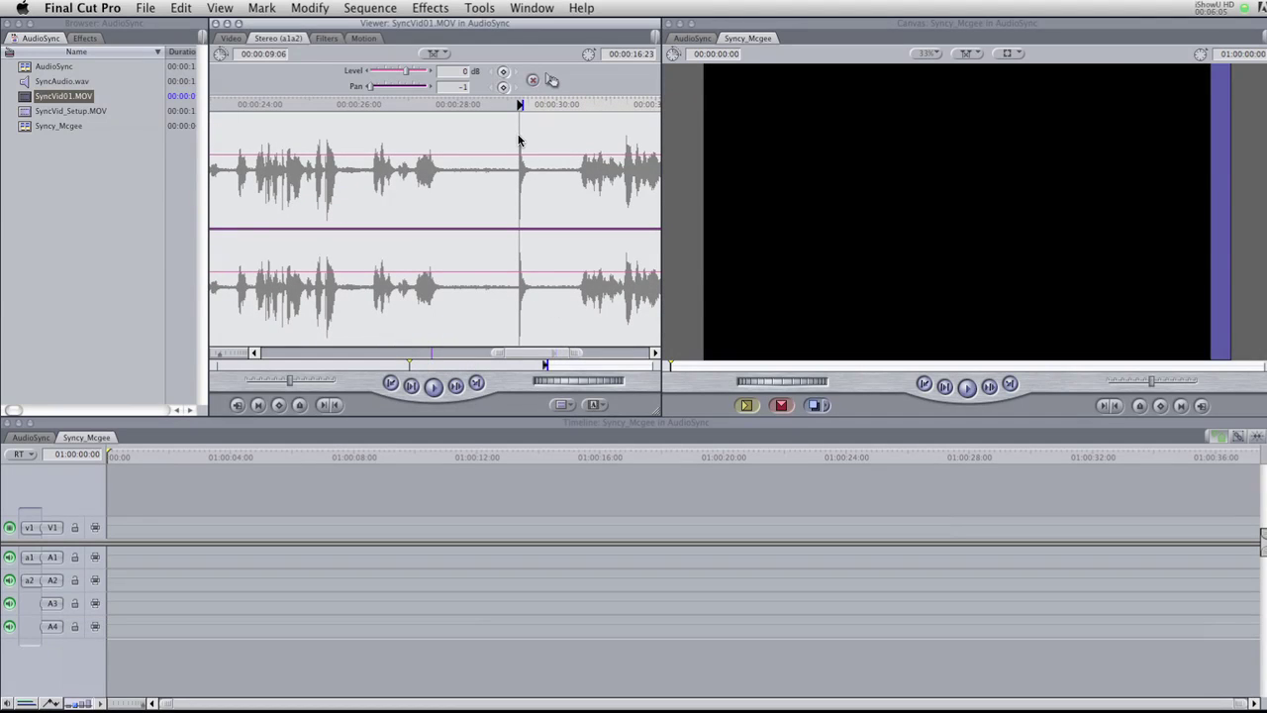
pyautogui.click(512, 105)
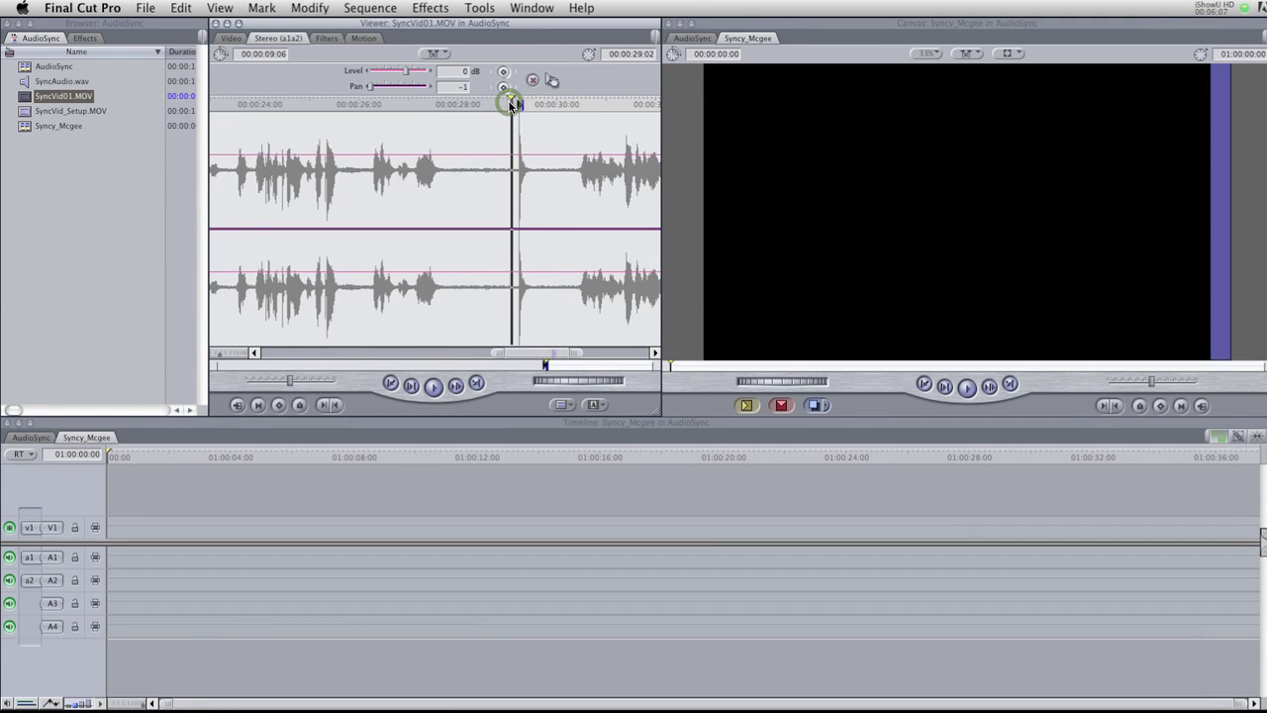
pyautogui.press('space')
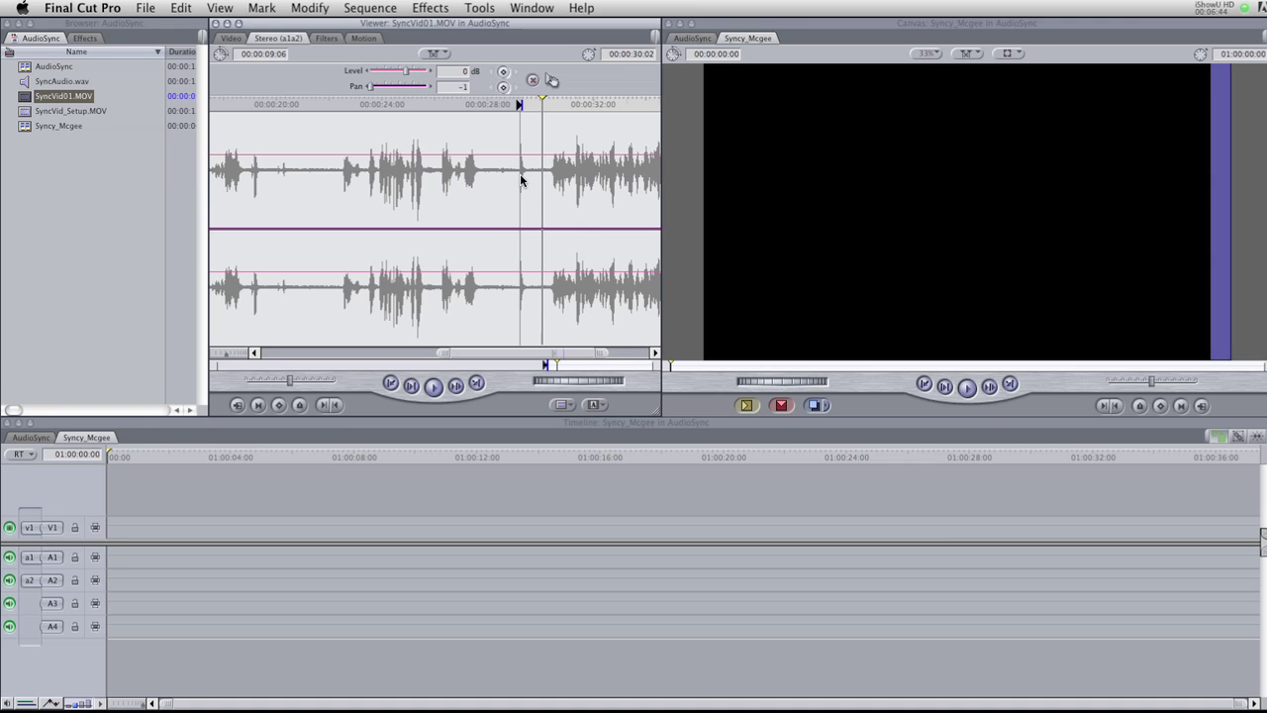
pyautogui.click(43, 164)
# Step: Inspect SyncAudio.wav, then show SyncVid01.MOV's video with the playhead at 00:00:29:04
pyautogui.doubleClick(61, 81)
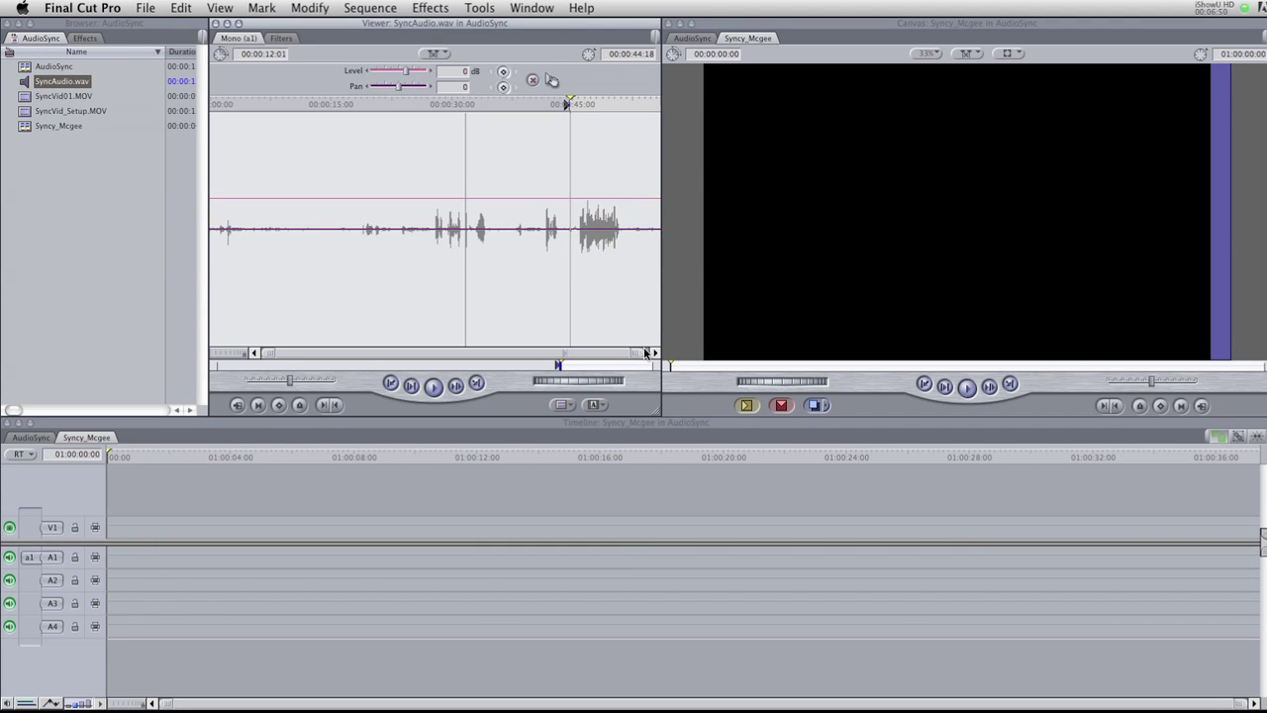
pyautogui.moveTo(645, 353); pyautogui.dragTo(520, 353)
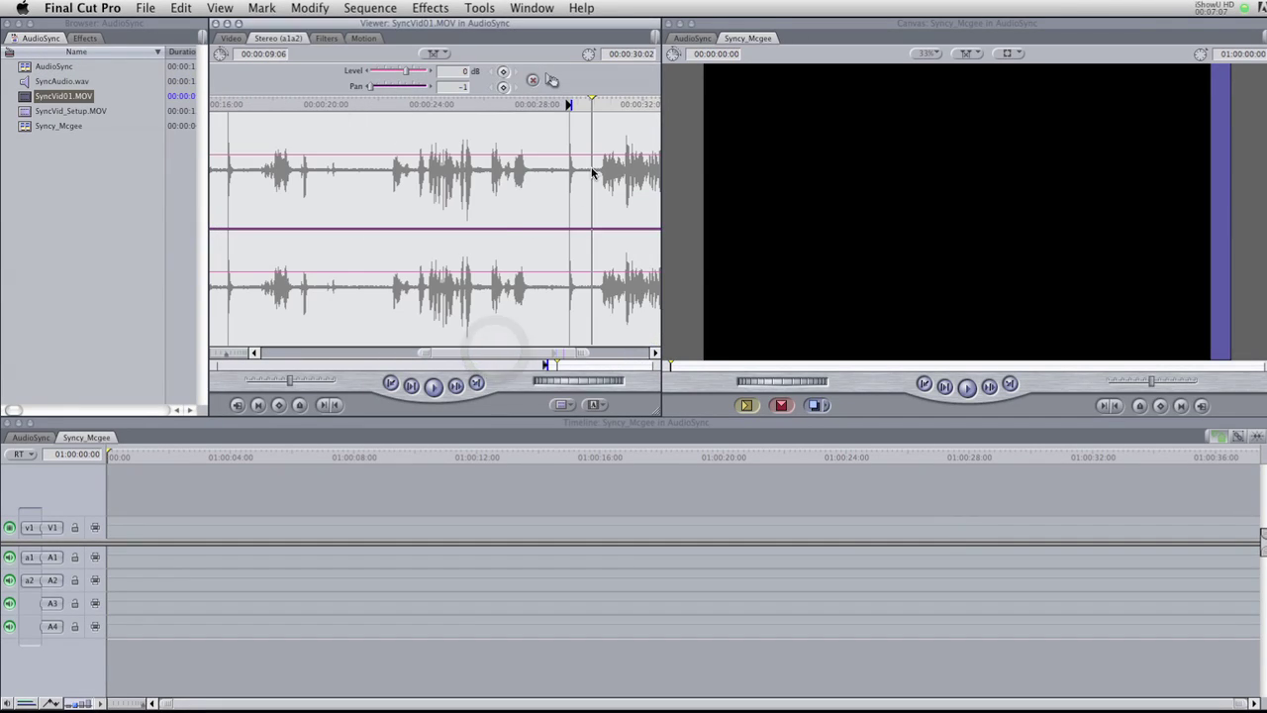
pyautogui.click(231, 38)
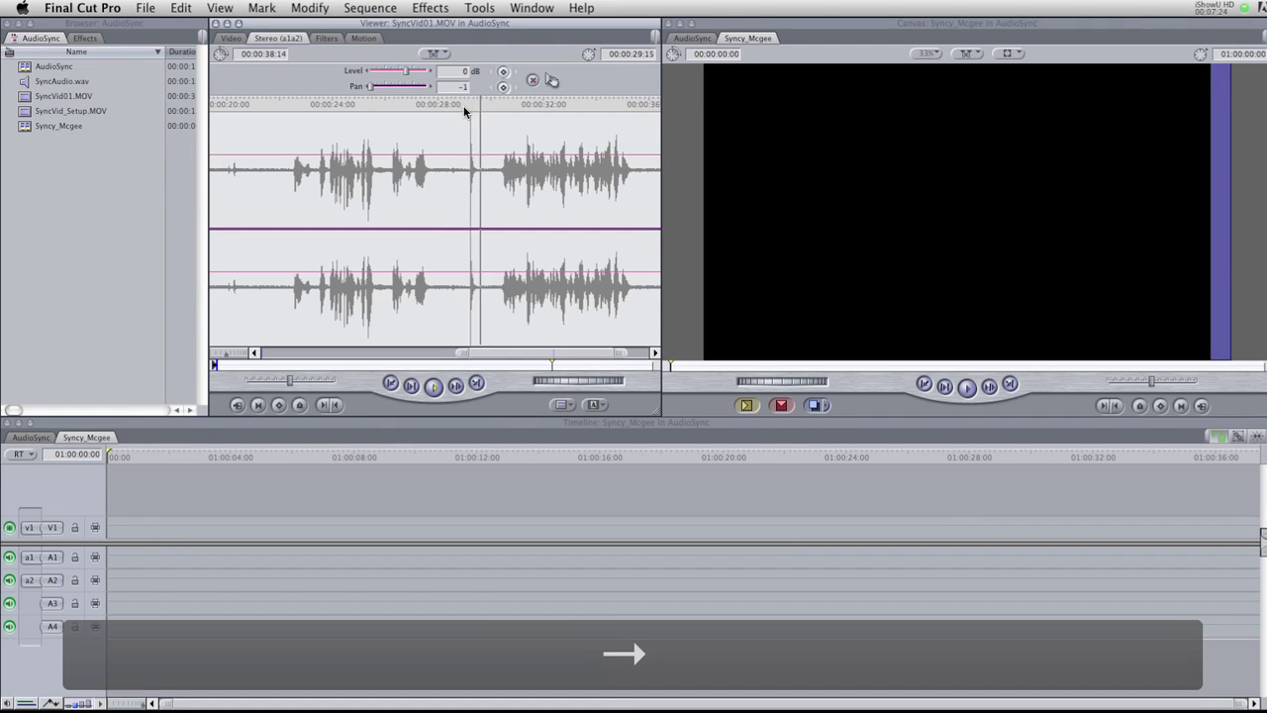
pyautogui.click(465, 104)
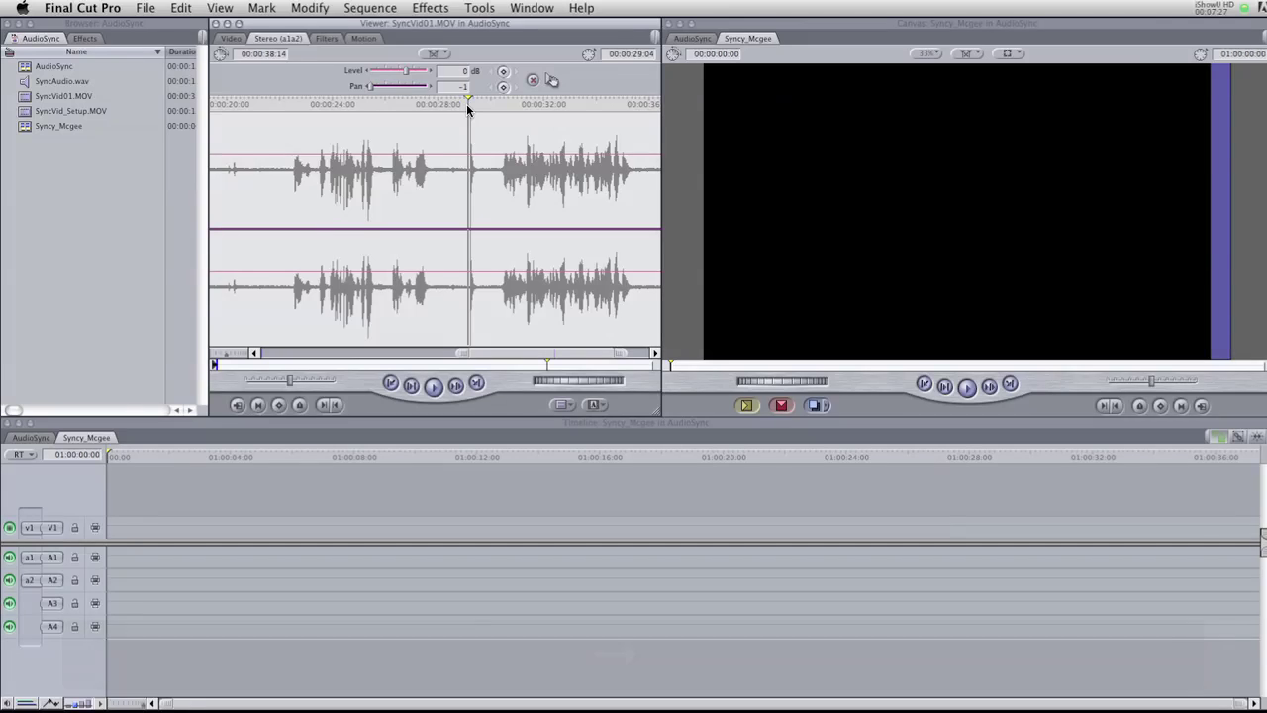
# Step: Open the Audio Meters (Option-4) and mark SyncVid01.MOV's In point at 00:00:29:06
pyautogui.hotkey('alt', '4')
pyautogui.moveTo(1217, 391); pyautogui.dragTo(689, 134)
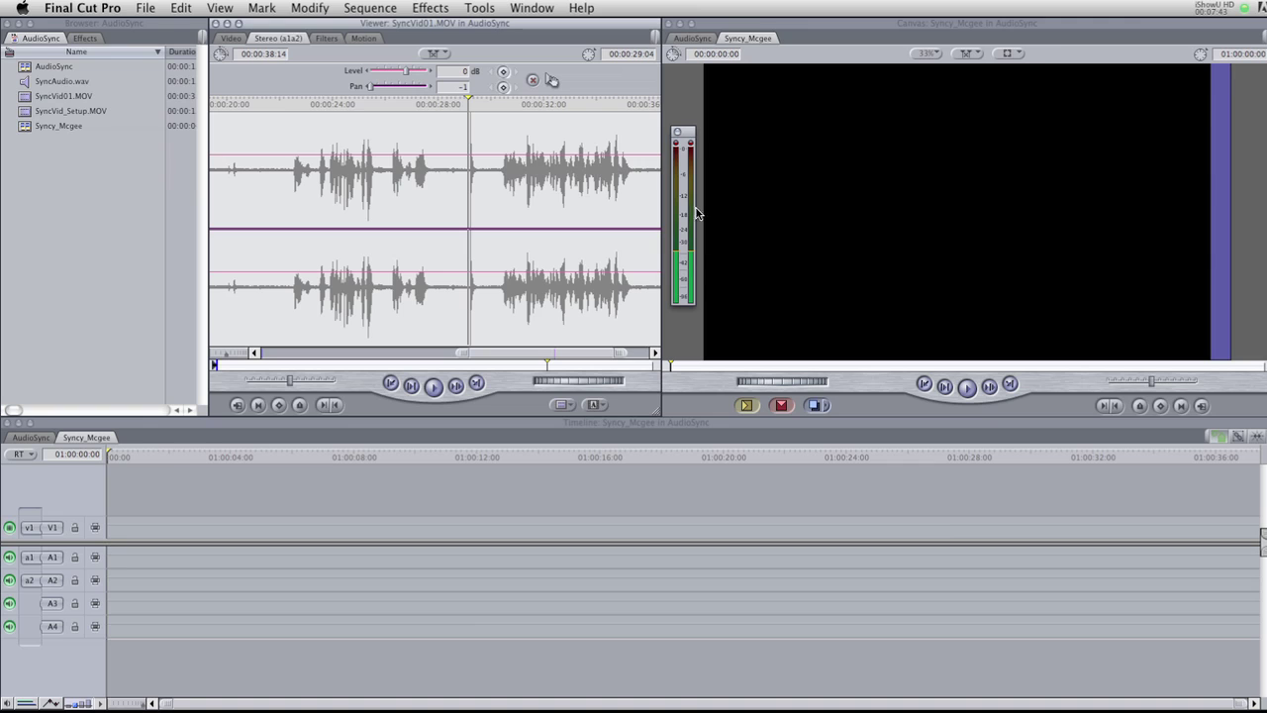
pyautogui.moveTo(477, 103); pyautogui.dragTo(470, 103)
pyautogui.press('Left')
pyautogui.press('Left')
pyautogui.press('Right')
pyautogui.press('Right')
pyautogui.press('Right')
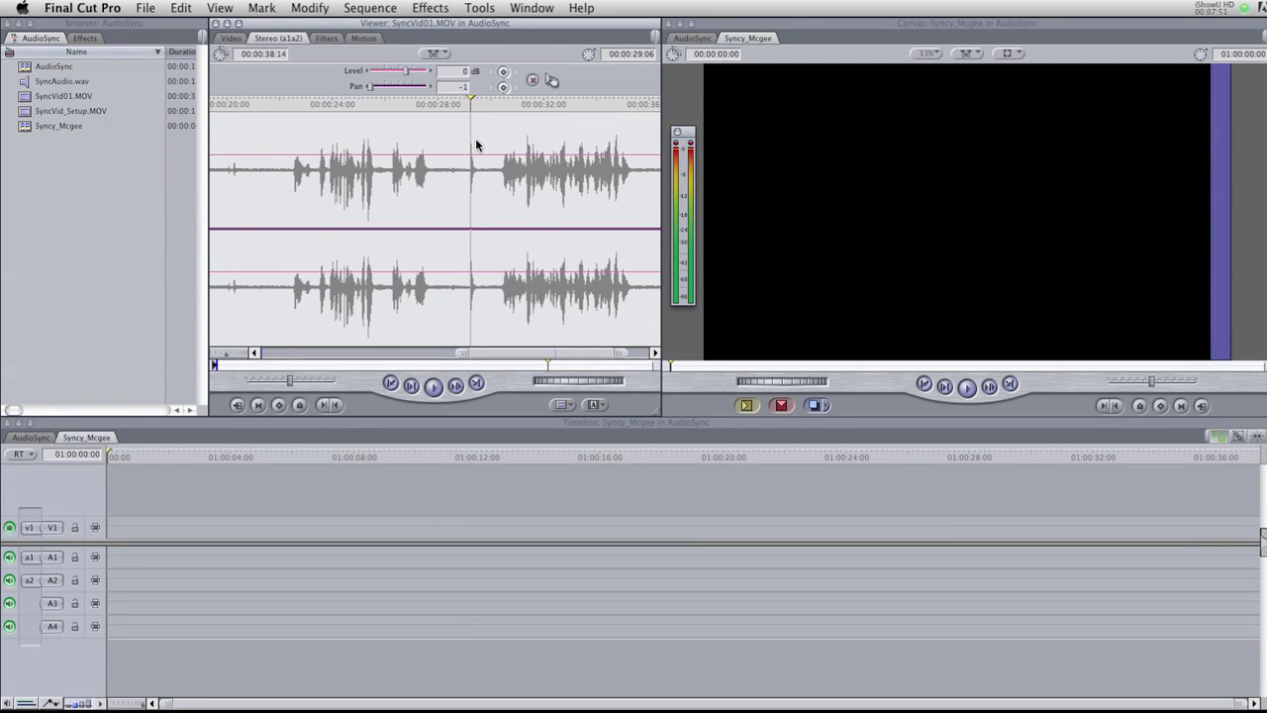
pyautogui.press('i')
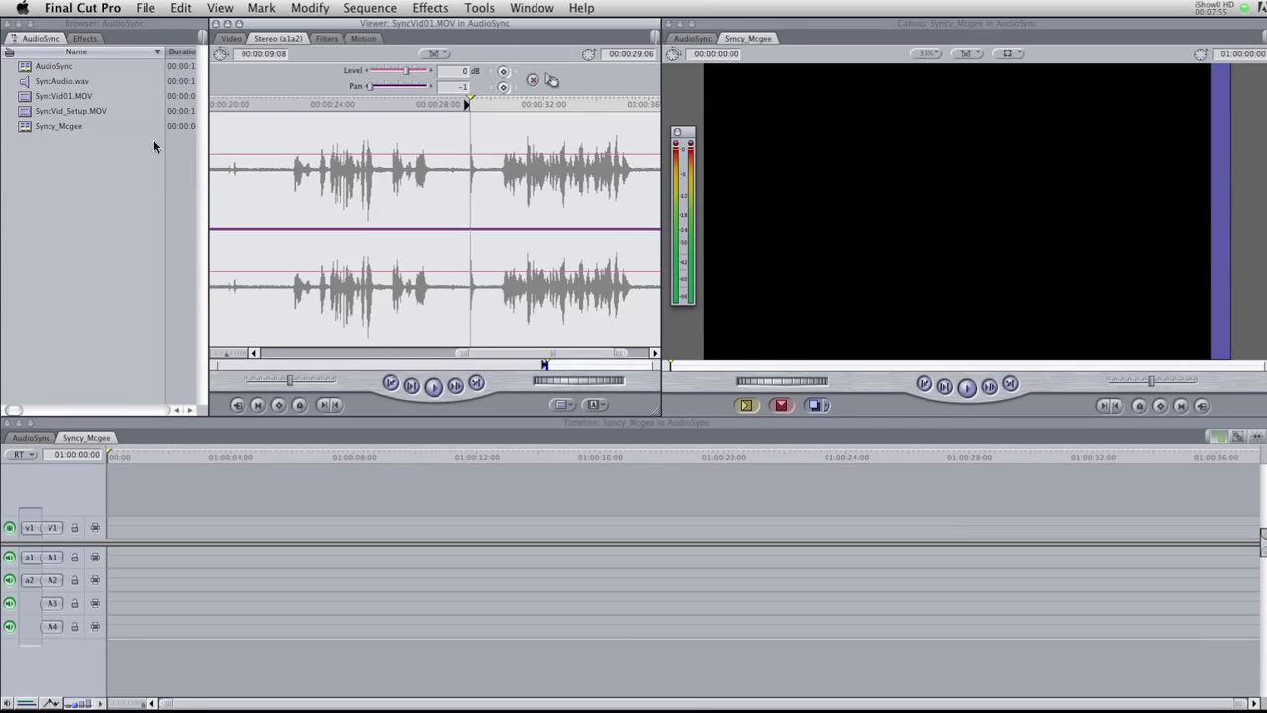
# Step: Open SyncAudio.wav and set its In point on the clap at 00:00:44:18
pyautogui.doubleClick(62, 83)
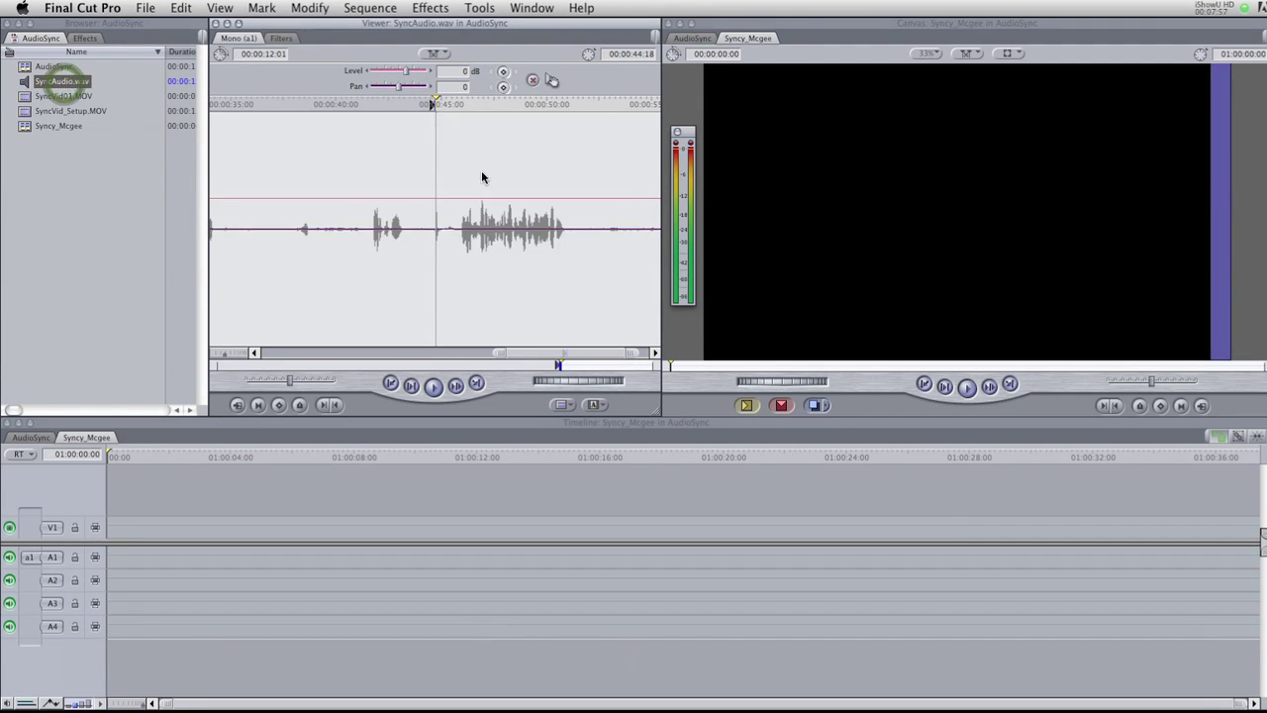
pyautogui.click(481, 101)
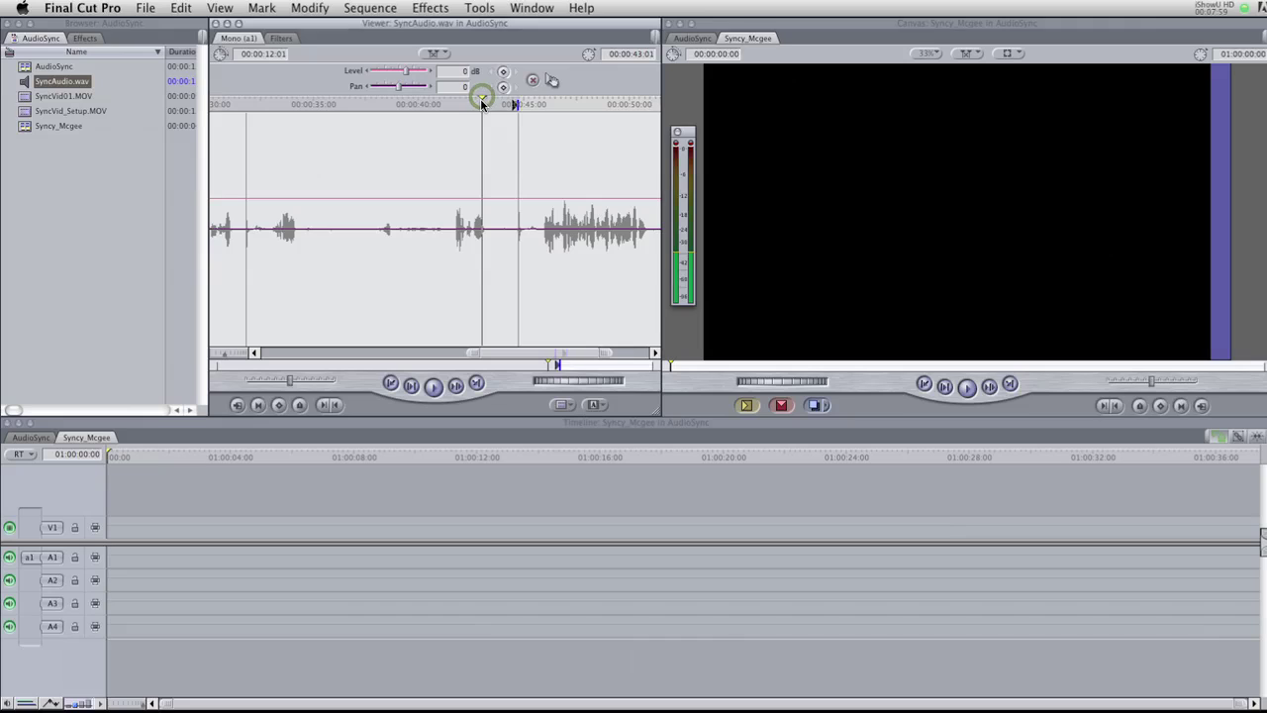
pyautogui.press('i')
pyautogui.click(516, 103)
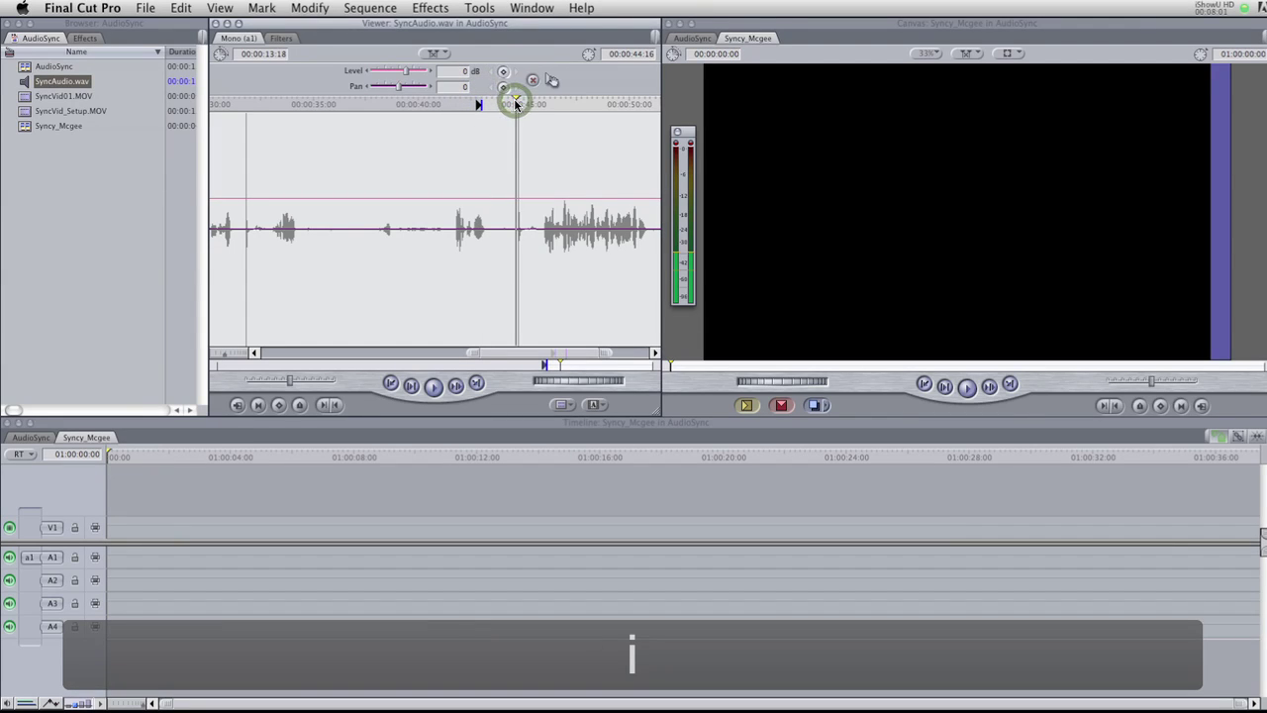
pyautogui.press('Right')
pyautogui.press('Right')
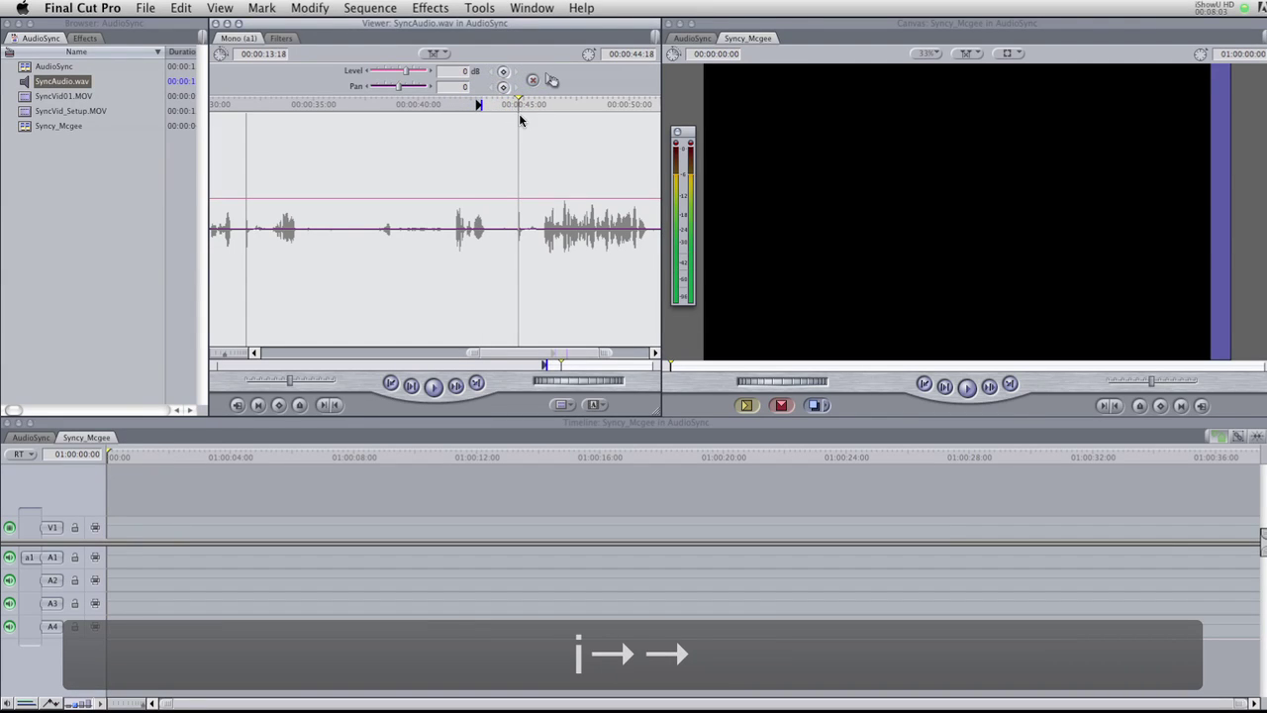
pyautogui.press('i')
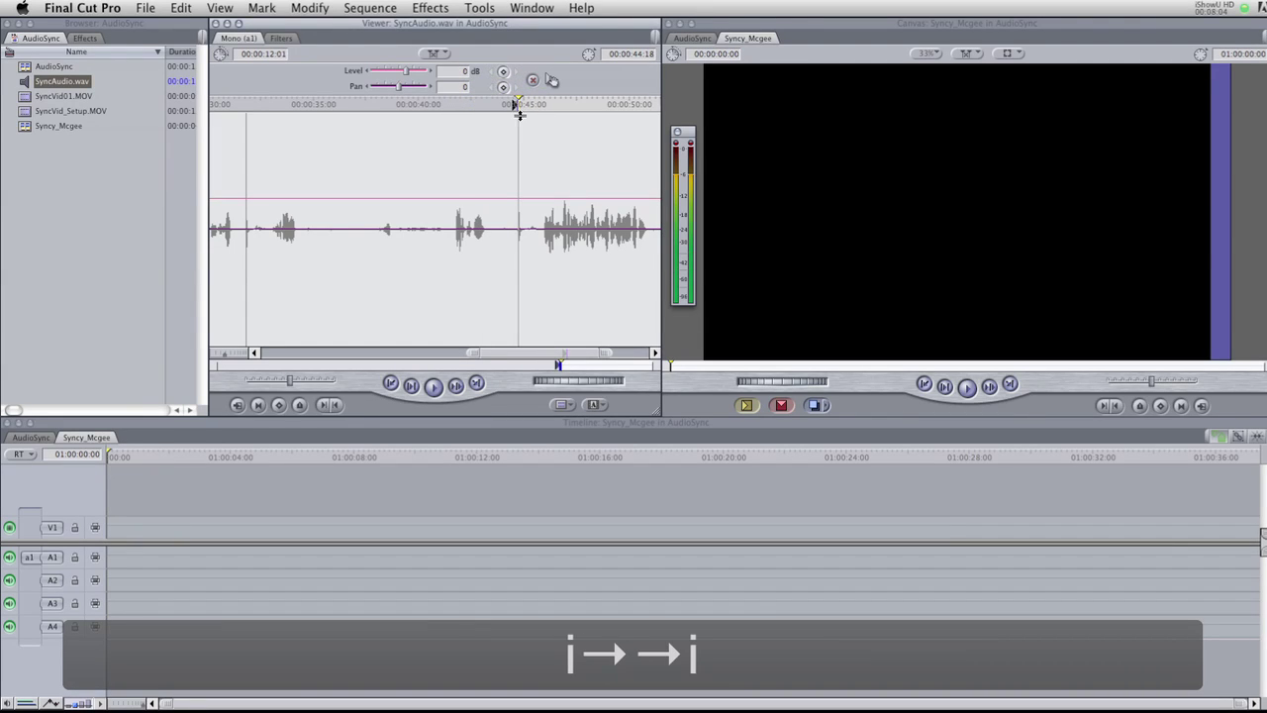
# Step: Switch between SyncVid01.MOV and SyncAudio.wav to compare claps, ending on SyncVid01.MOV
pyautogui.doubleClick(64, 96)
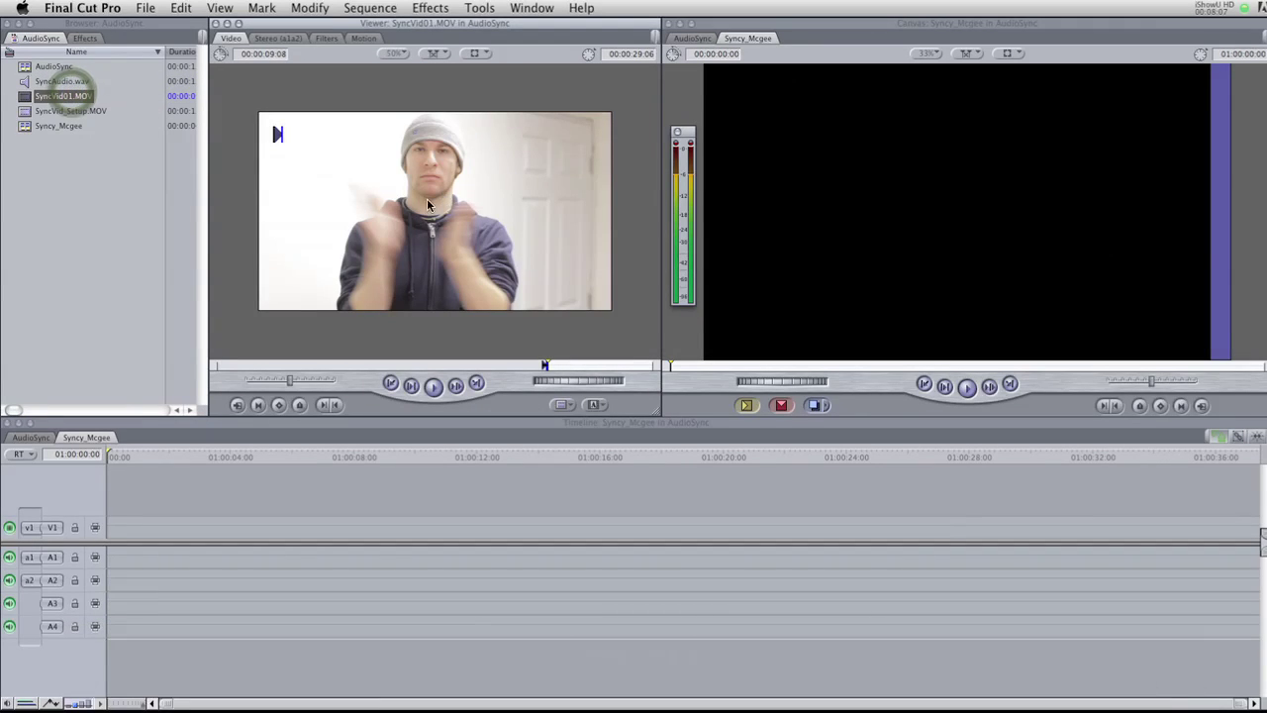
pyautogui.doubleClick(63, 79)
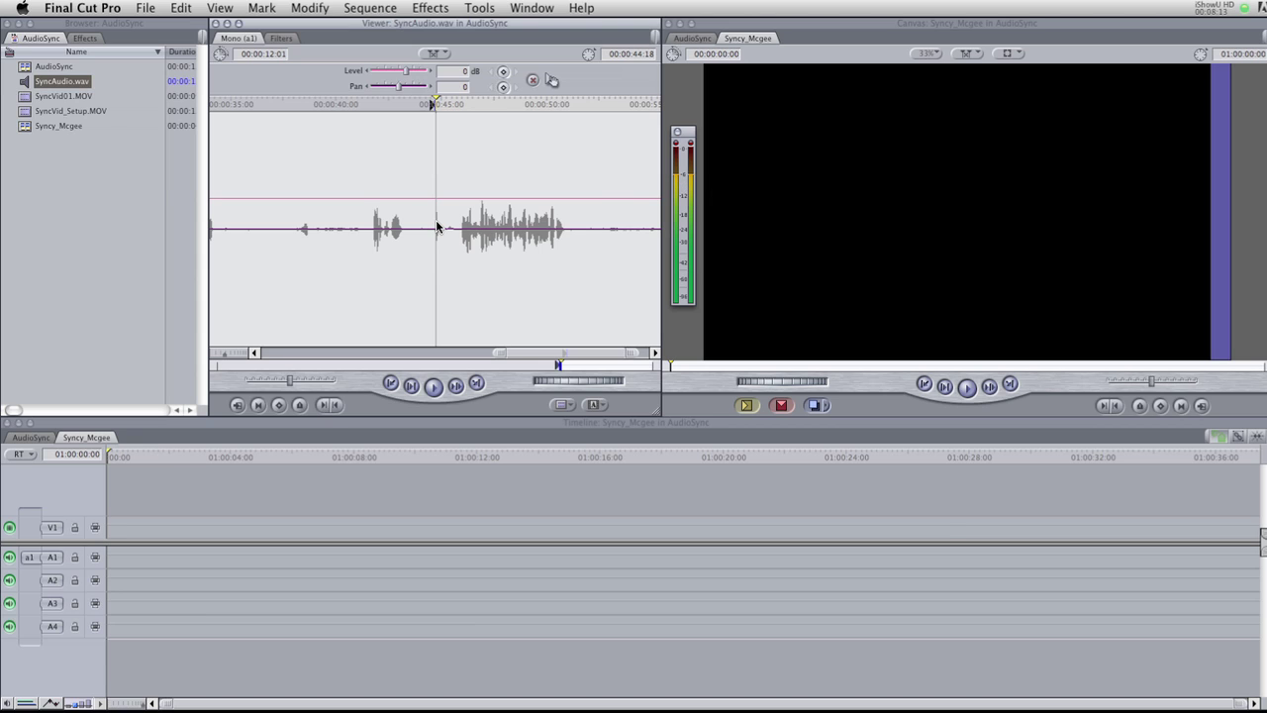
pyautogui.doubleClick(60, 96)
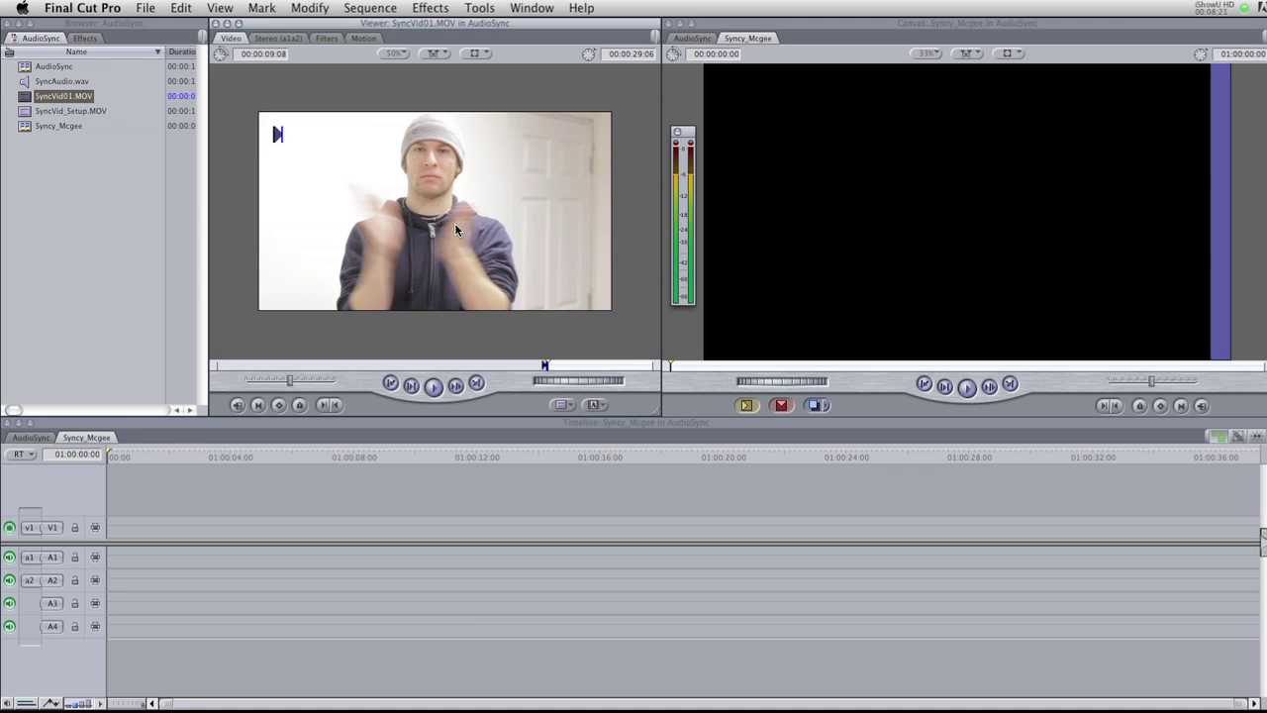
# Step: Show SyncVid01.MOV's Stereo (a1a2) waveform and step the playhead to 00:00:29:05
pyautogui.click(282, 39)
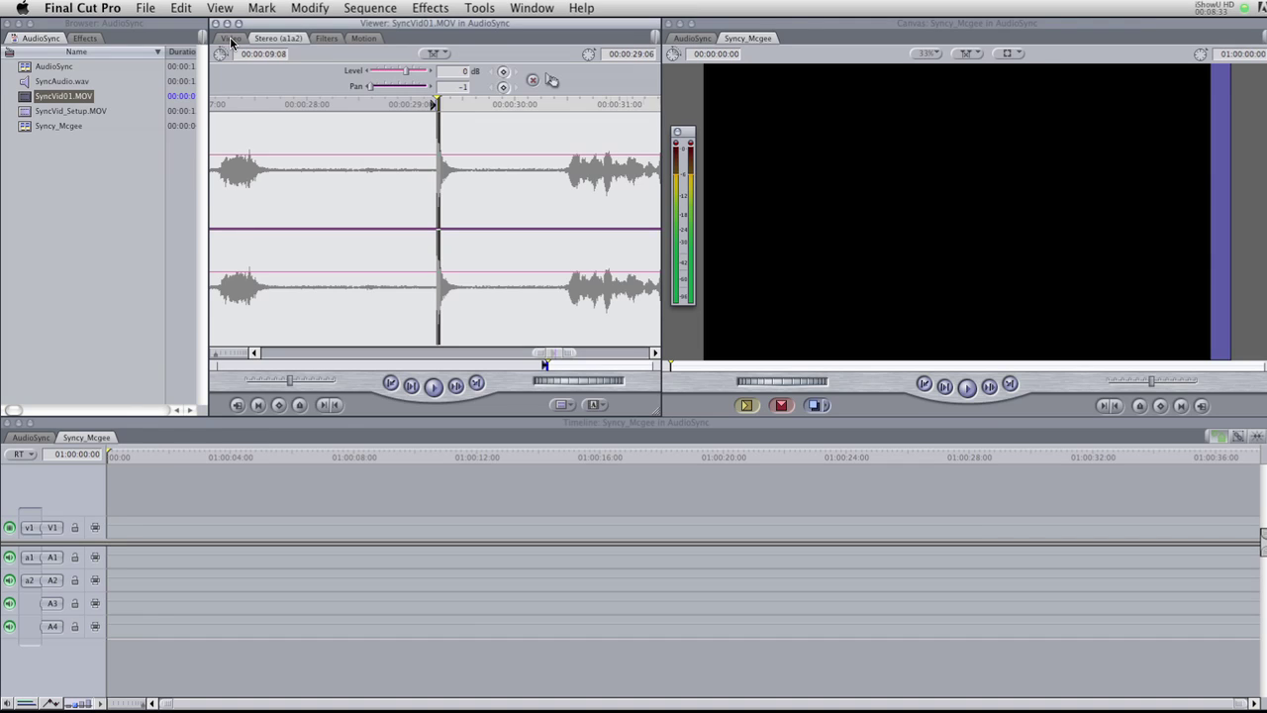
pyautogui.click(230, 38)
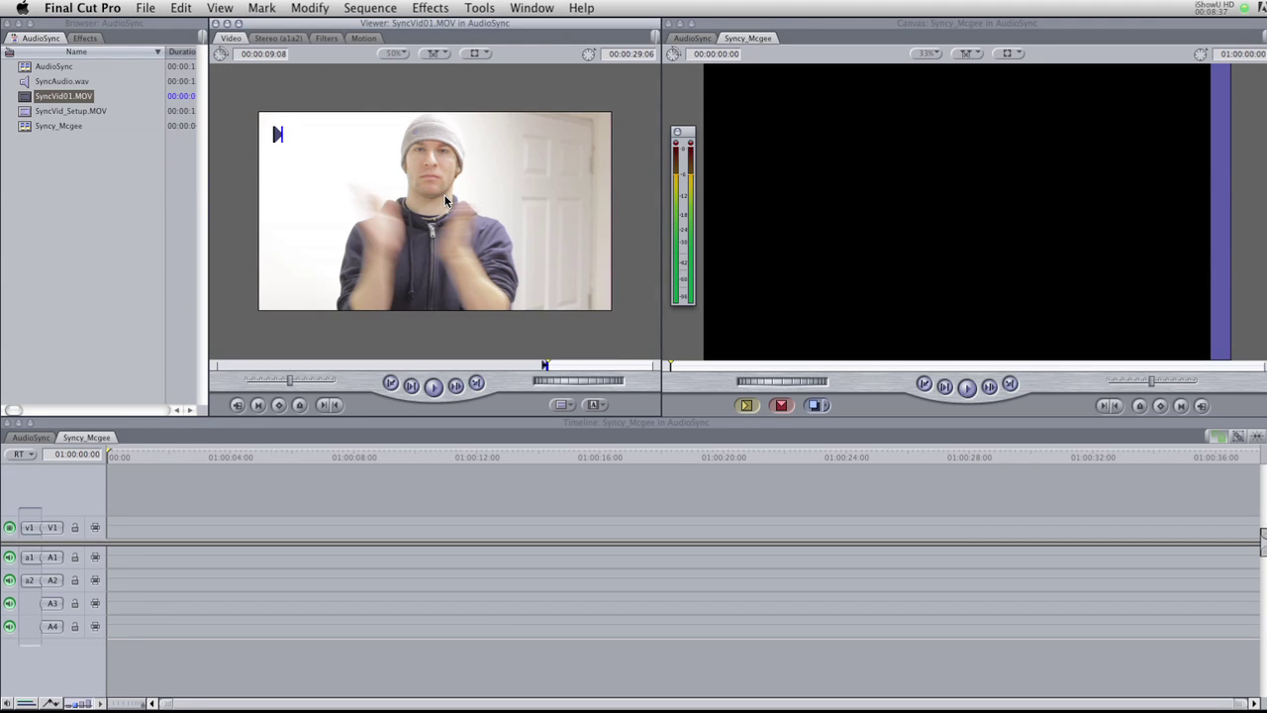
pyautogui.click(282, 38)
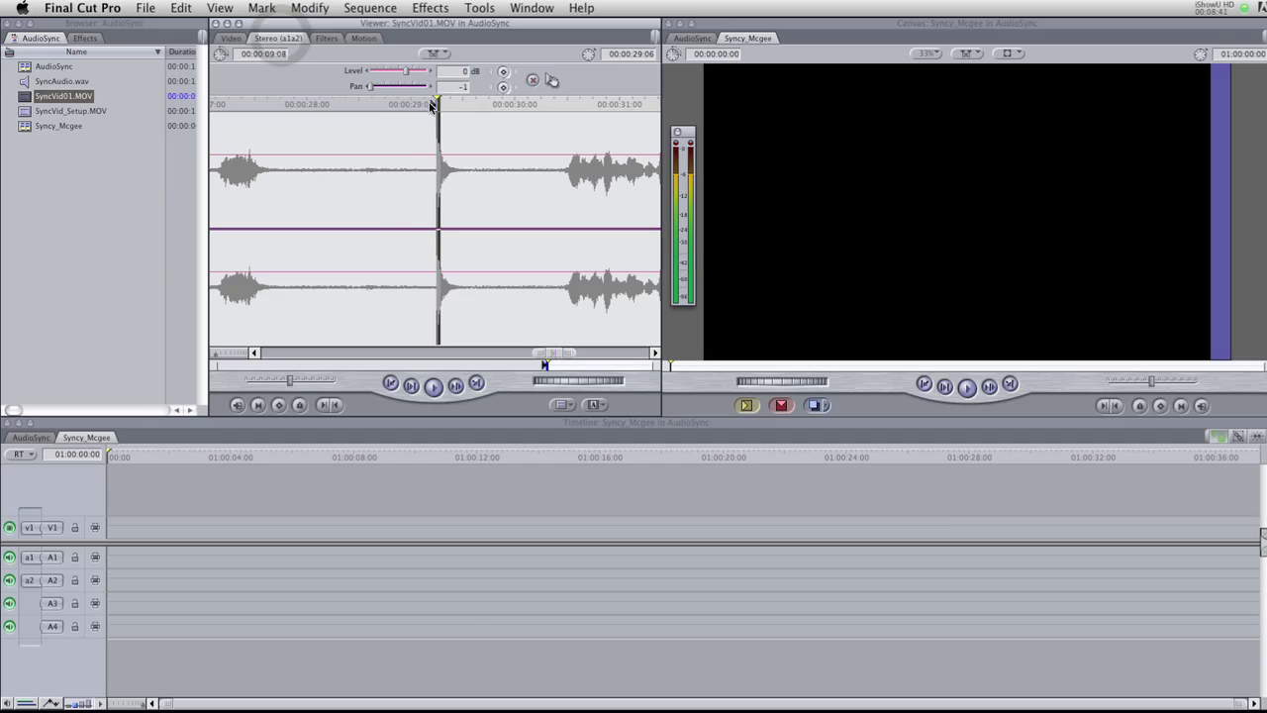
pyautogui.moveTo(431, 106); pyautogui.dragTo(393, 106)
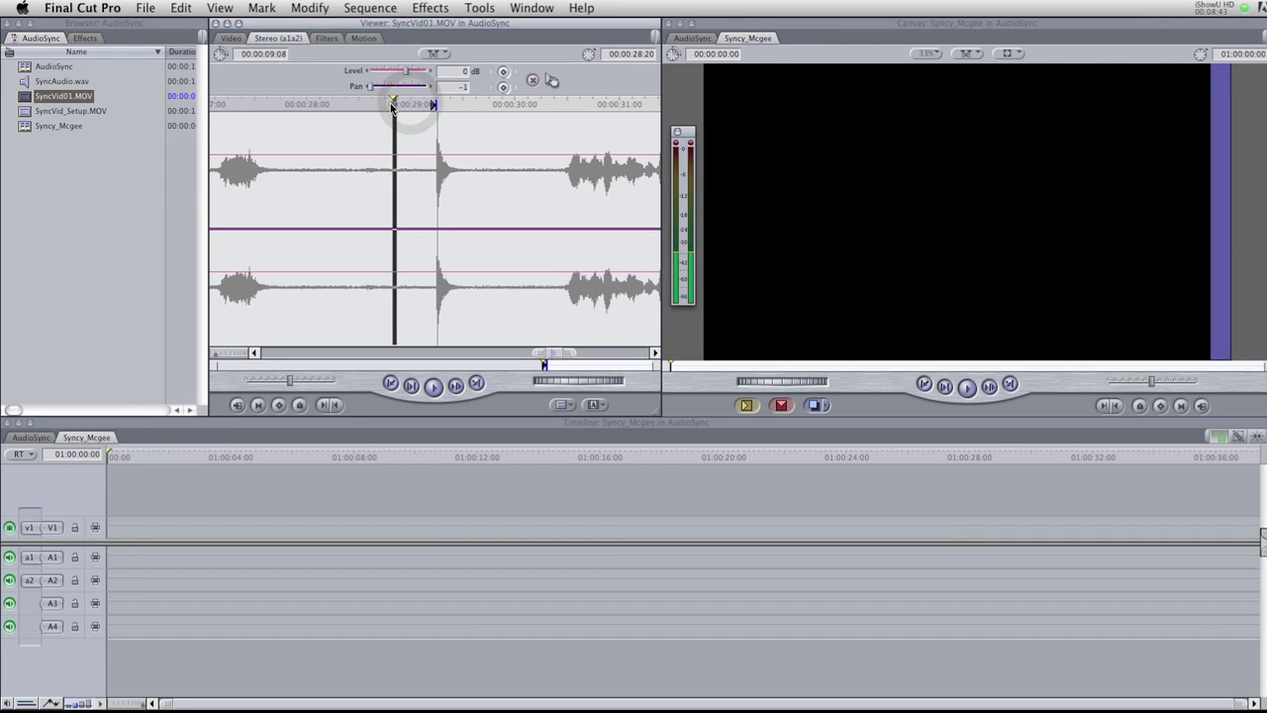
pyautogui.press('Right')
pyautogui.press('Right')
pyautogui.press('Right')
pyautogui.press('Right')
pyautogui.press('Right')
pyautogui.press('Right')
pyautogui.press('Right')
pyautogui.press('Right')
pyautogui.press('Right')
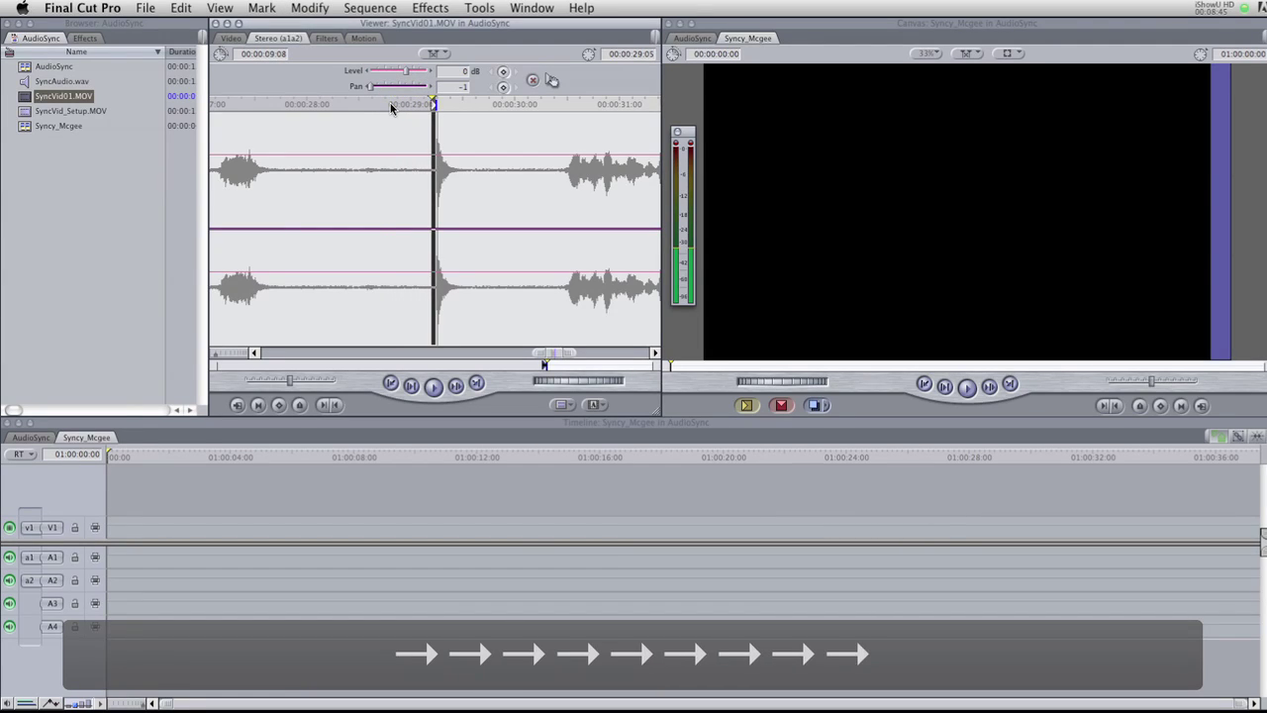
# Step: Set the In point at 00:00:29:07, check the clap frame, and open SyncVid_Setup.MOV
pyautogui.press('Right')
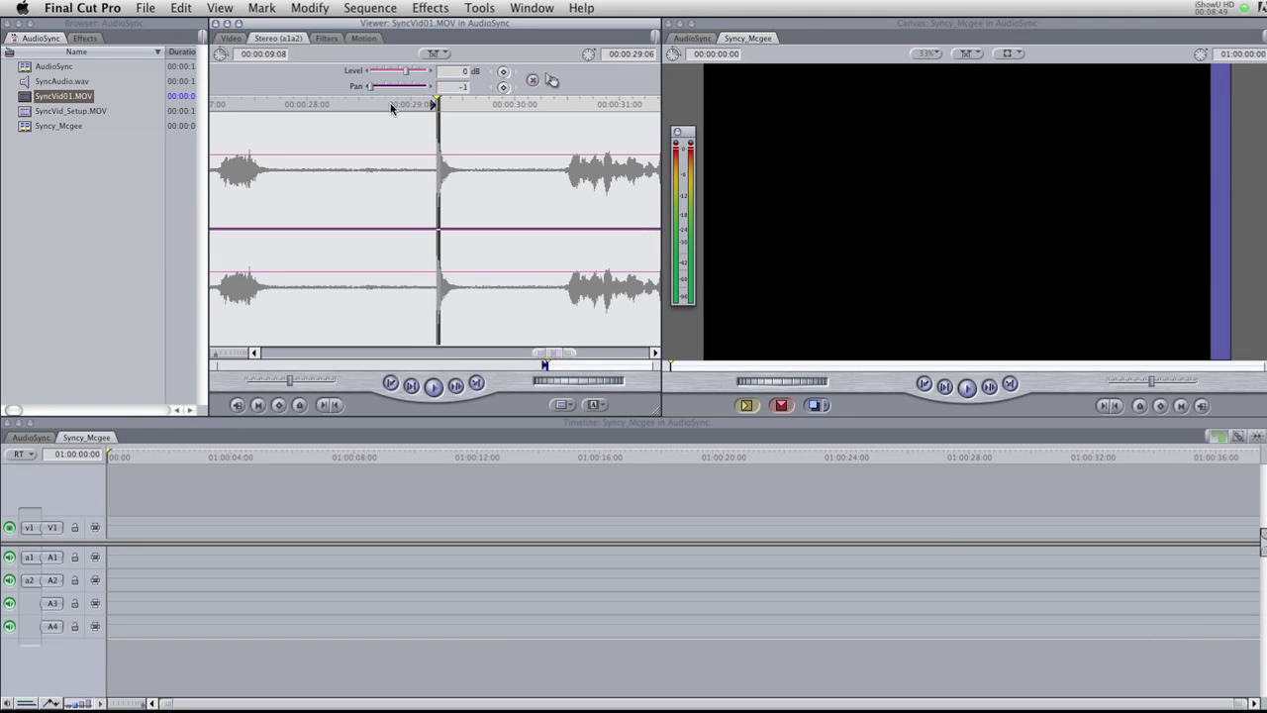
pyautogui.press('Right')
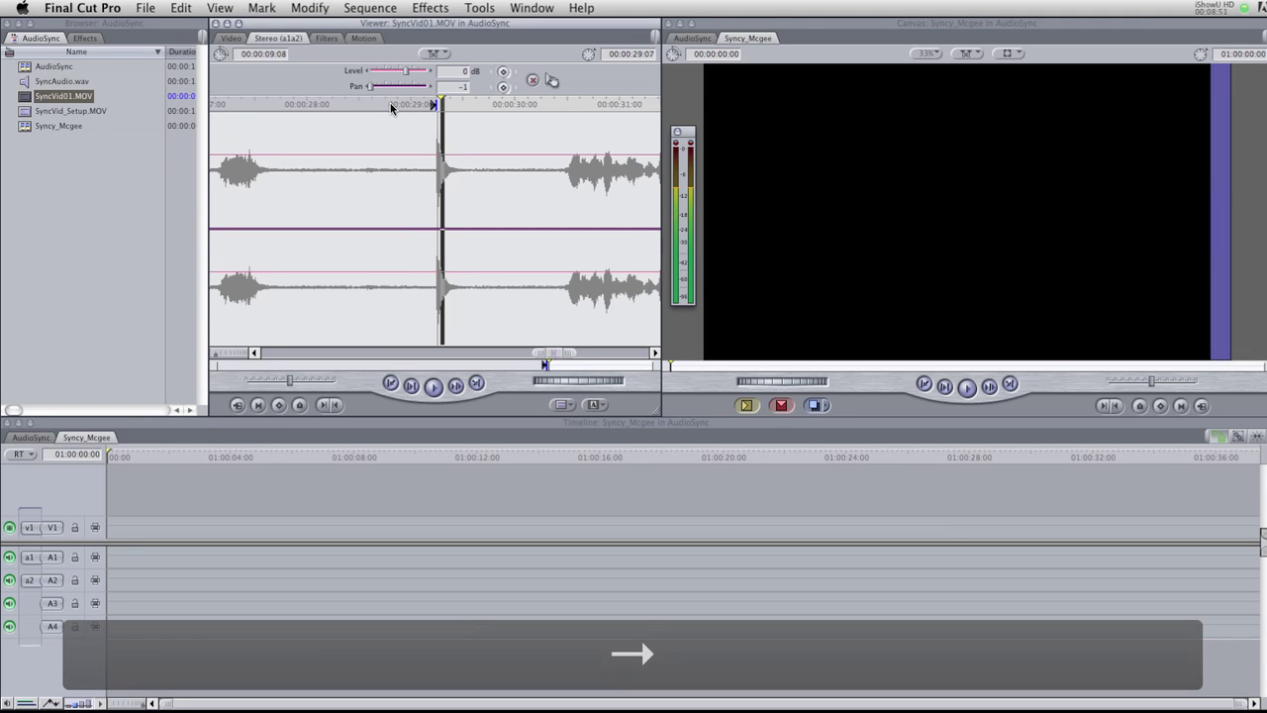
pyautogui.press('i')
pyautogui.click(232, 39)
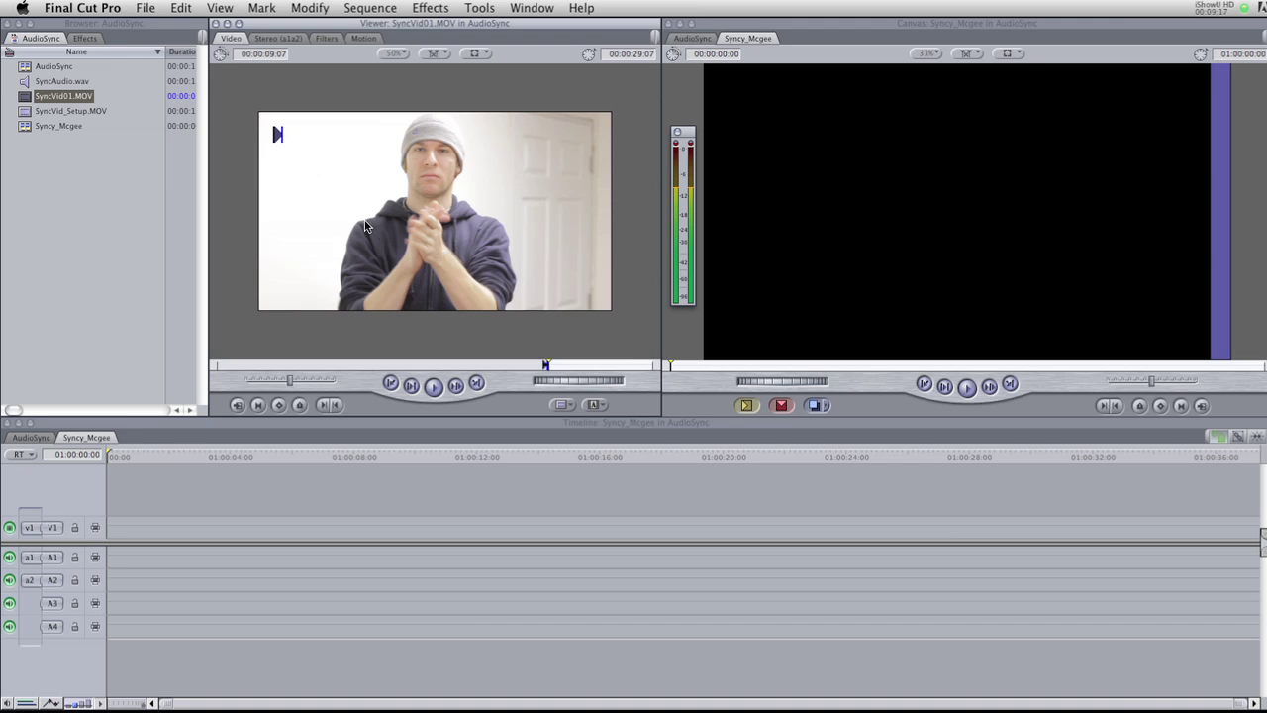
pyautogui.doubleClick(93, 112)
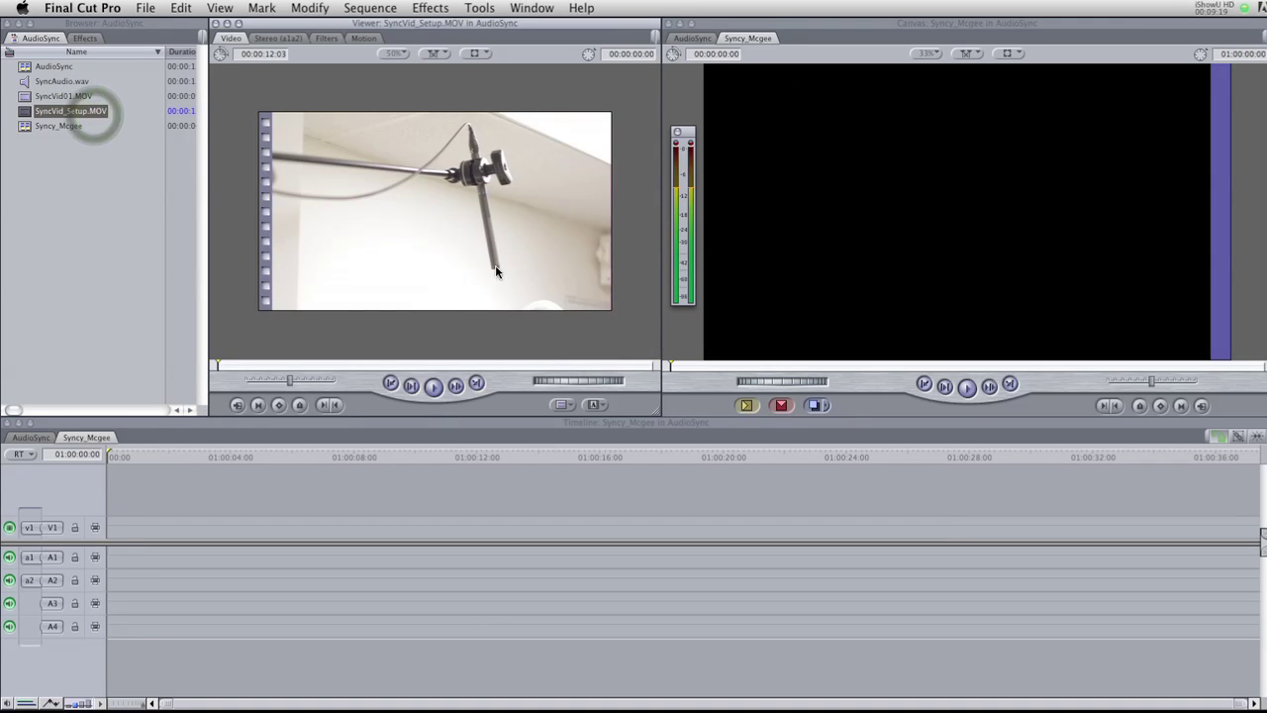
# Step: Scrub through SyncVid_Setup.MOV, then return to SyncVid01.MOV and show its video picture
pyautogui.moveTo(231, 363); pyautogui.dragTo(536, 388)
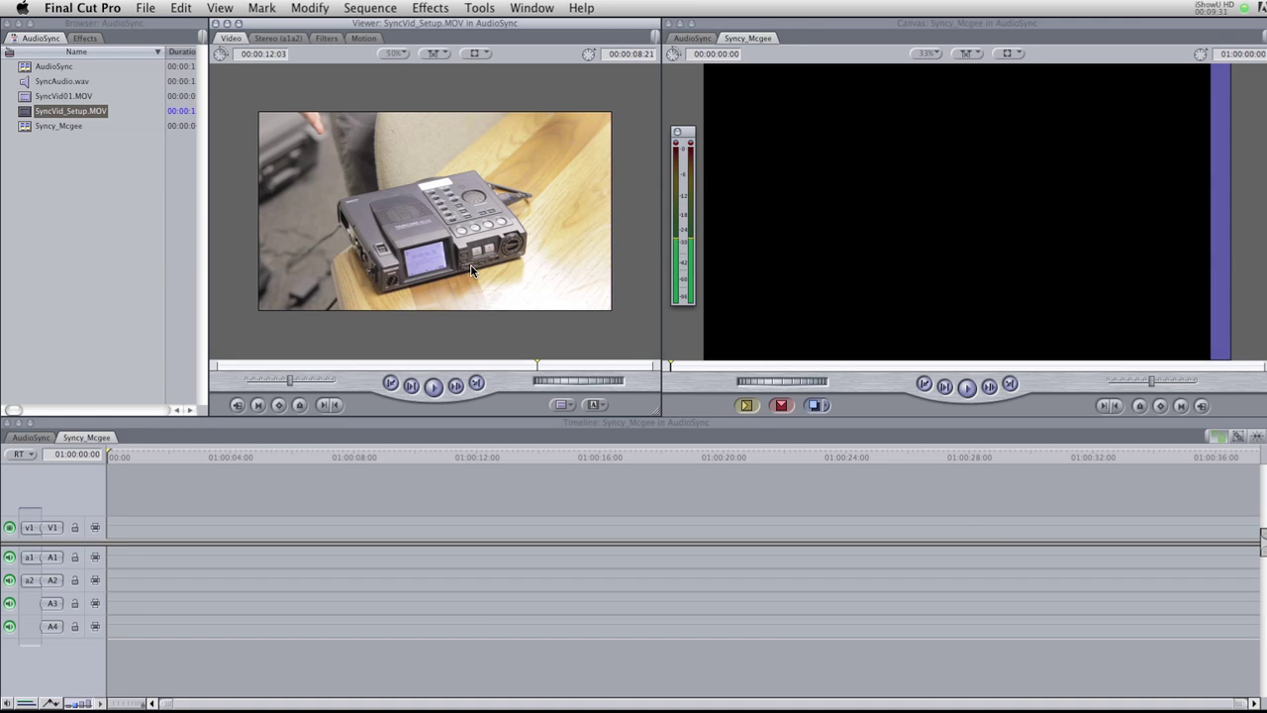
pyautogui.press('Up')
pyautogui.press('Return')
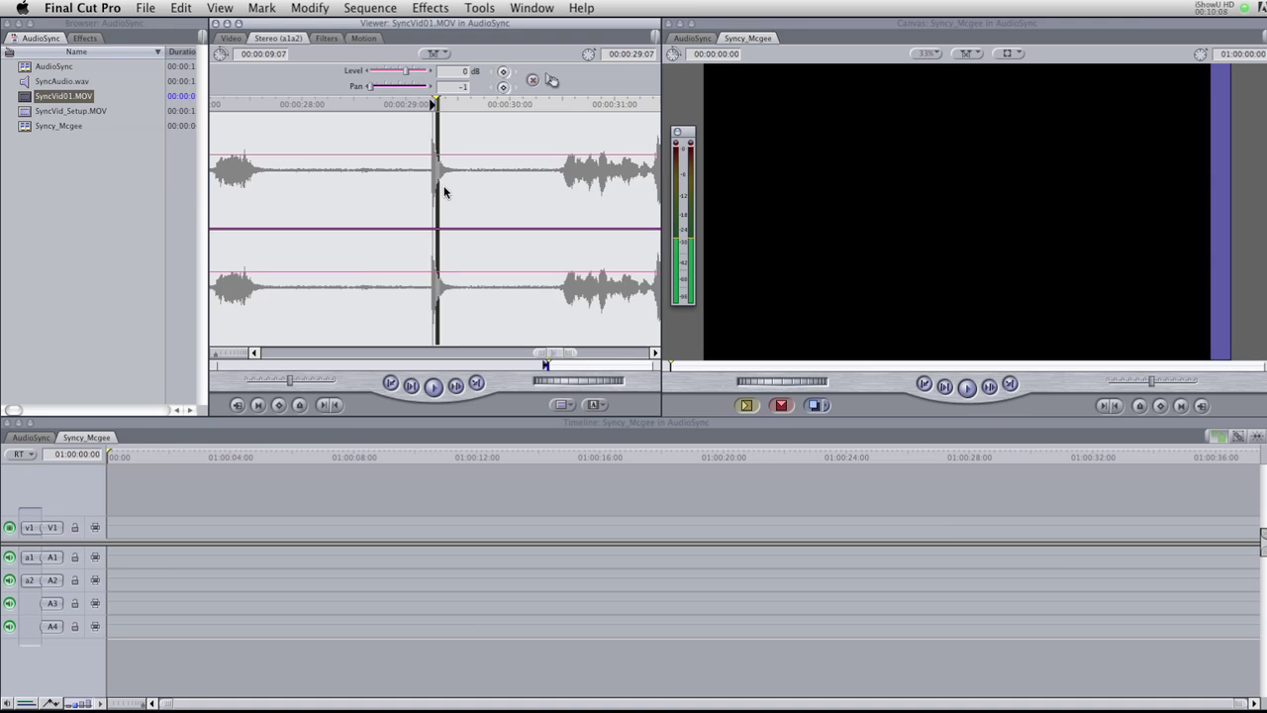
pyautogui.click(217, 39)
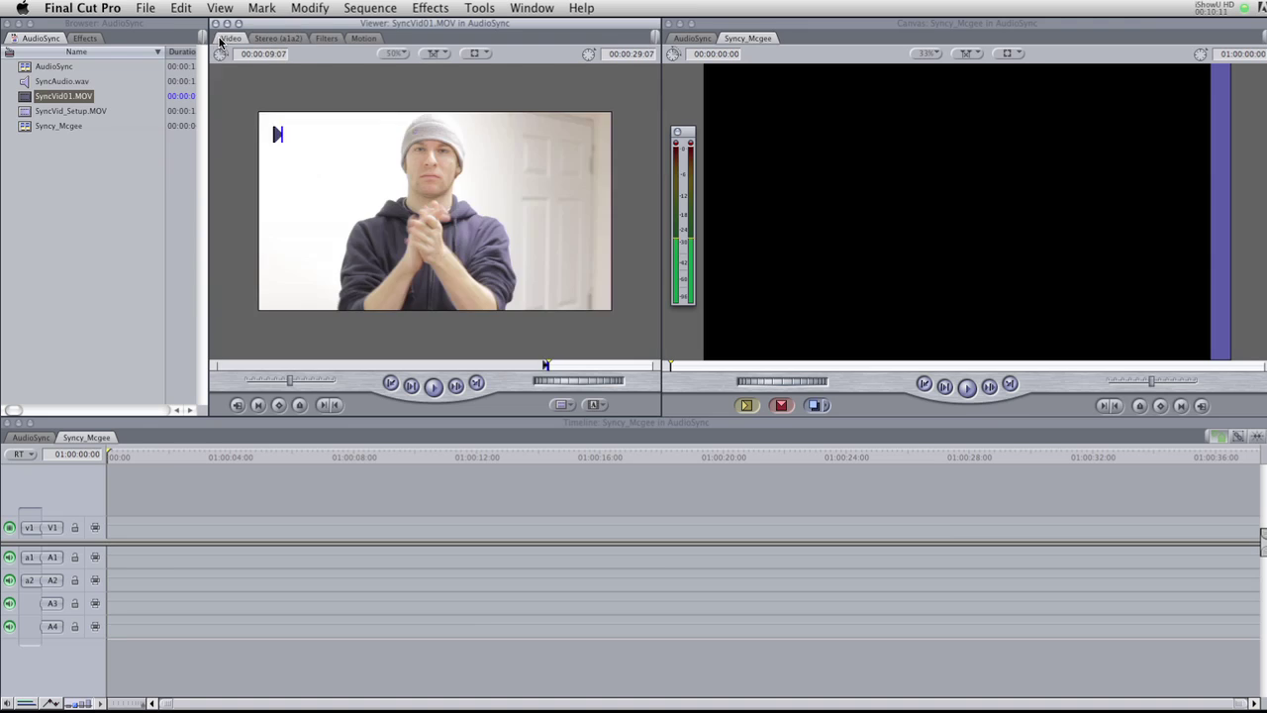
# Step: Drag SyncVid01.MOV into Syncy_Mcgee, accept matching sequence settings, and play from the start
pyautogui.click(26, 99)
pyautogui.moveTo(352, 250); pyautogui.dragTo(141, 532)
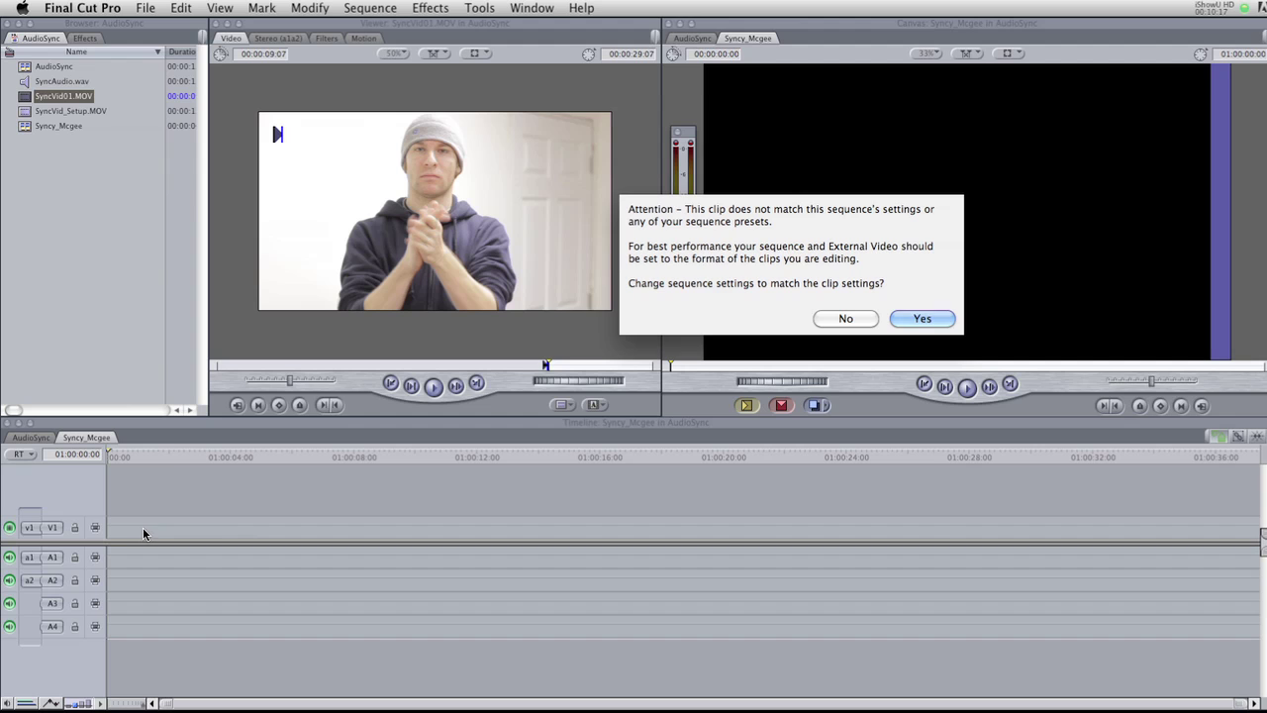
pyautogui.click(915, 317)
pyautogui.moveTo(171, 450); pyautogui.dragTo(121, 453)
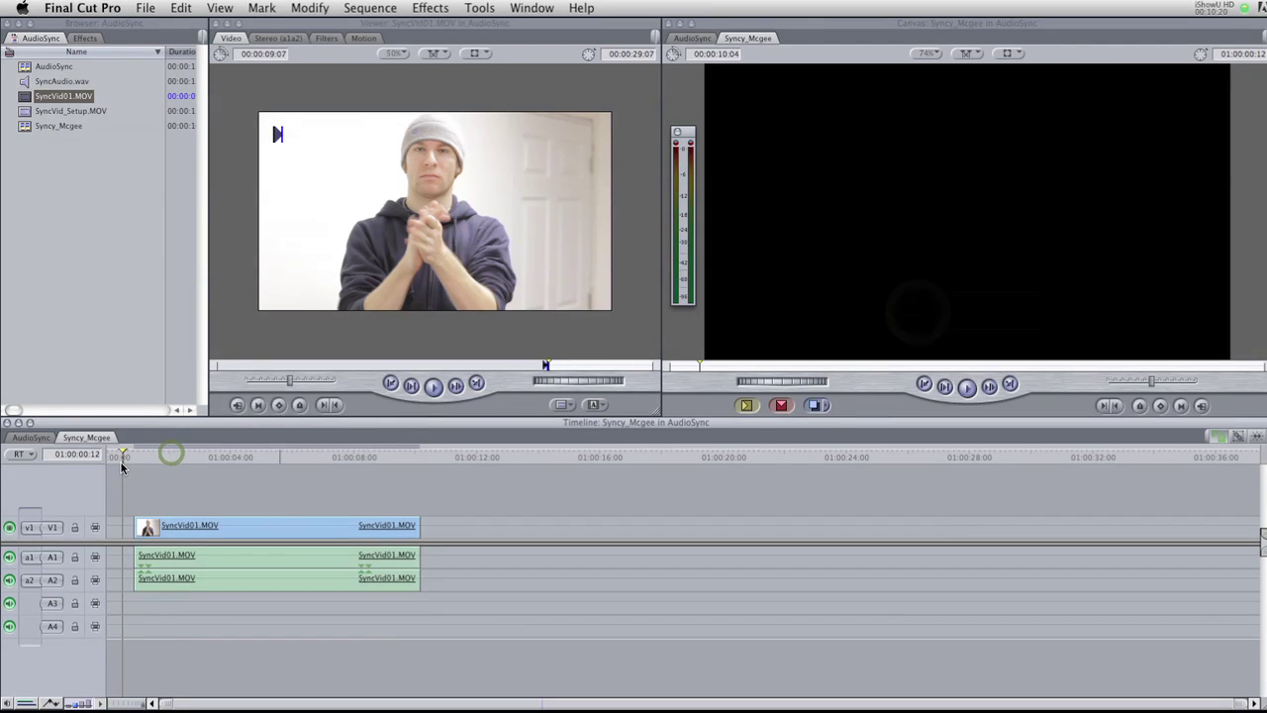
pyautogui.press('space')
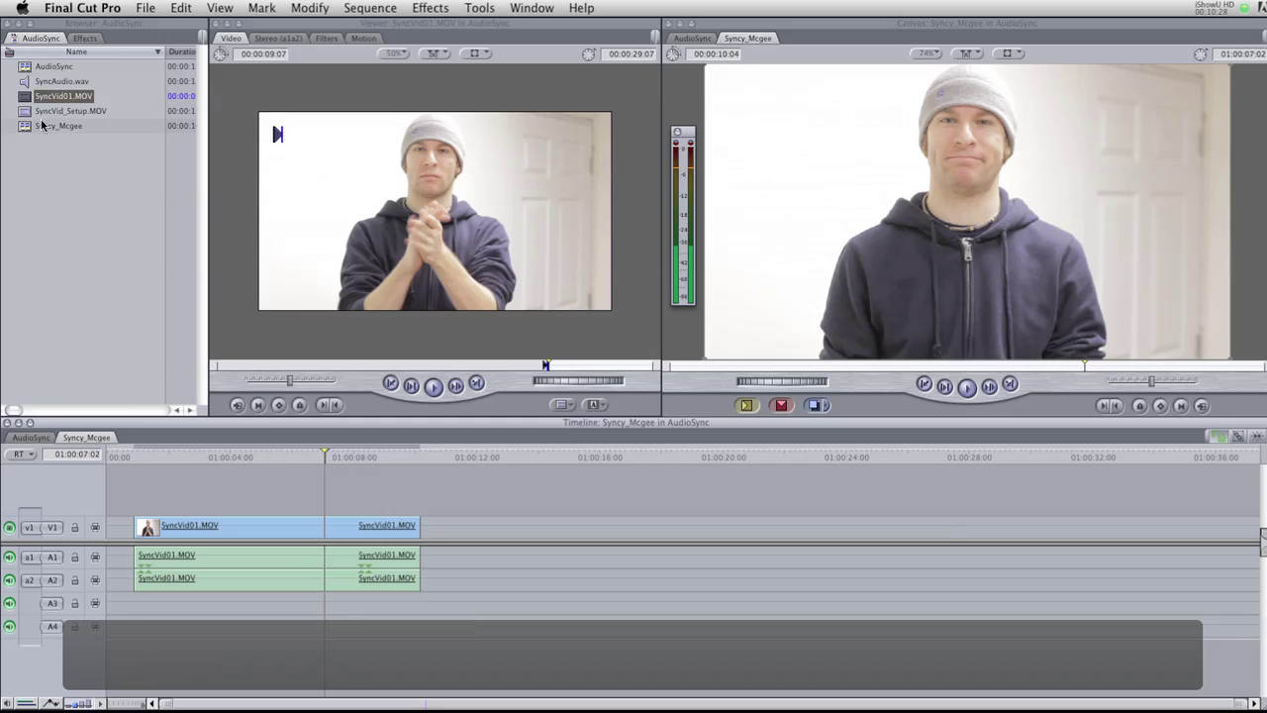
# Step: Zoom into SyncAudio.wav's waveform and set its In point on the clap peak
pyautogui.doubleClick(55, 79)
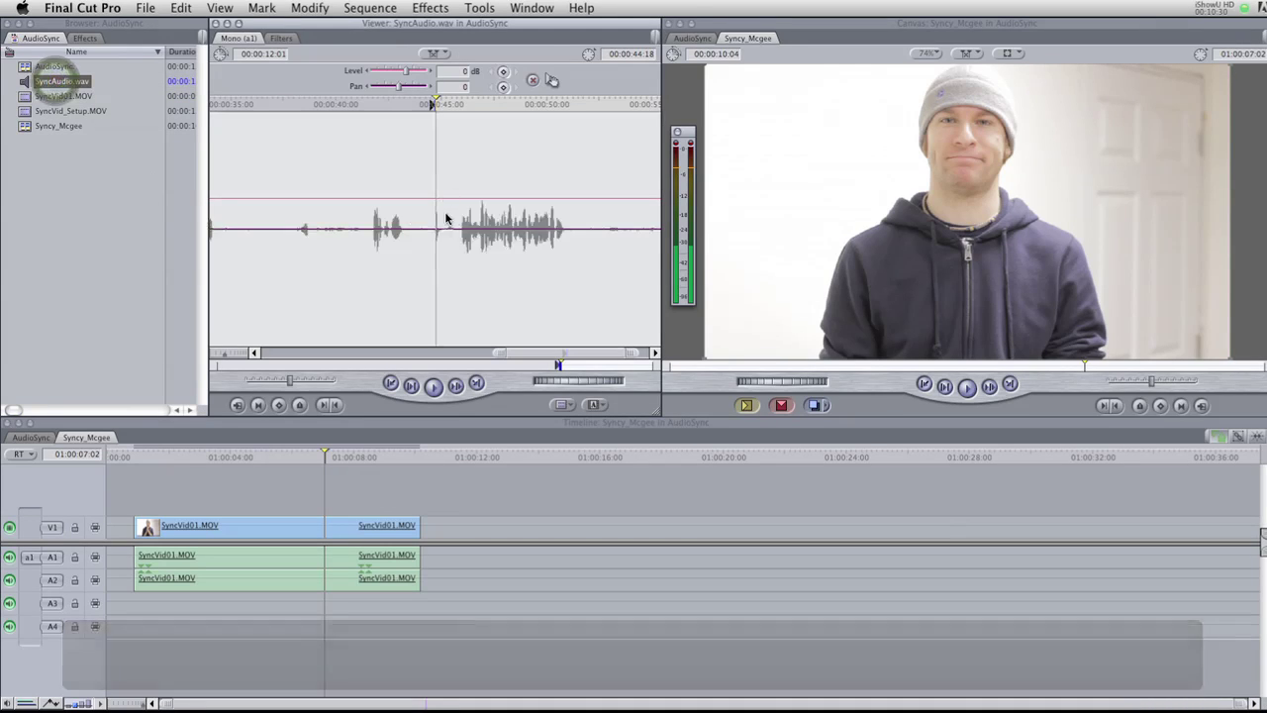
pyautogui.press('super+equal')
pyautogui.press('super+equal')
pyautogui.press('super+equal')
pyautogui.press('super+equal')
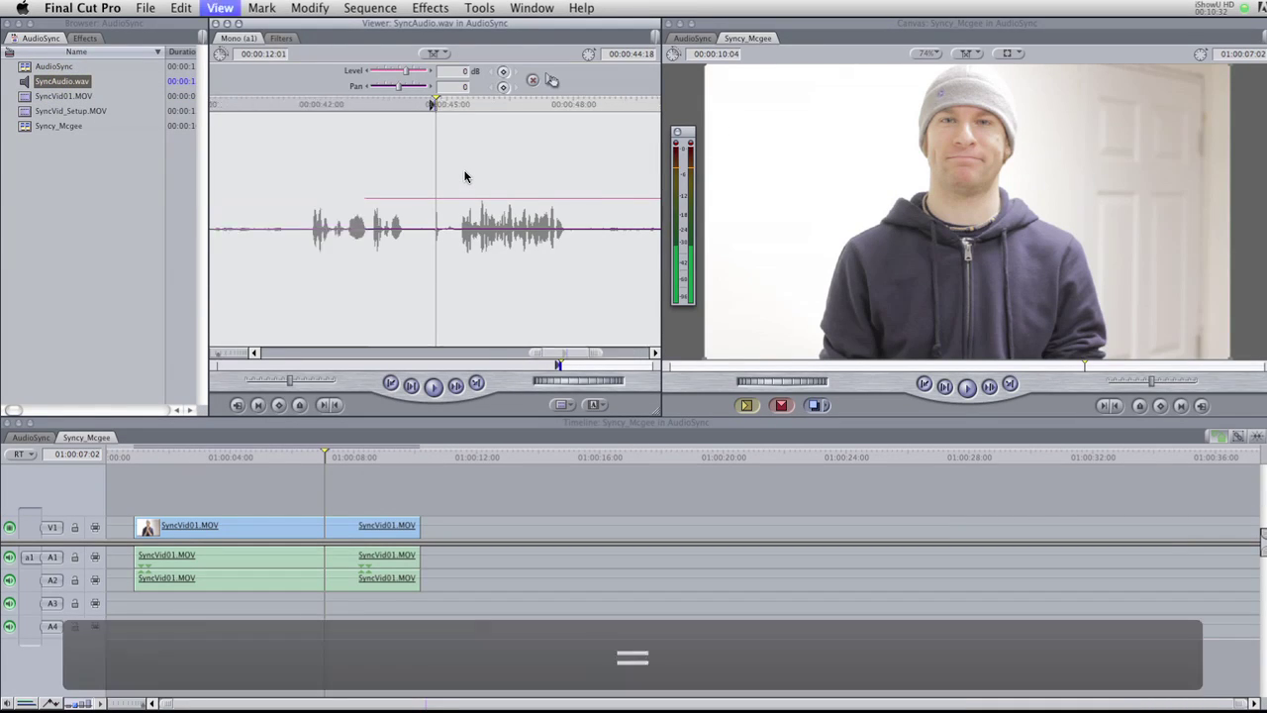
pyautogui.moveTo(465, 173); pyautogui.dragTo(448, 109)
pyautogui.press('Right')
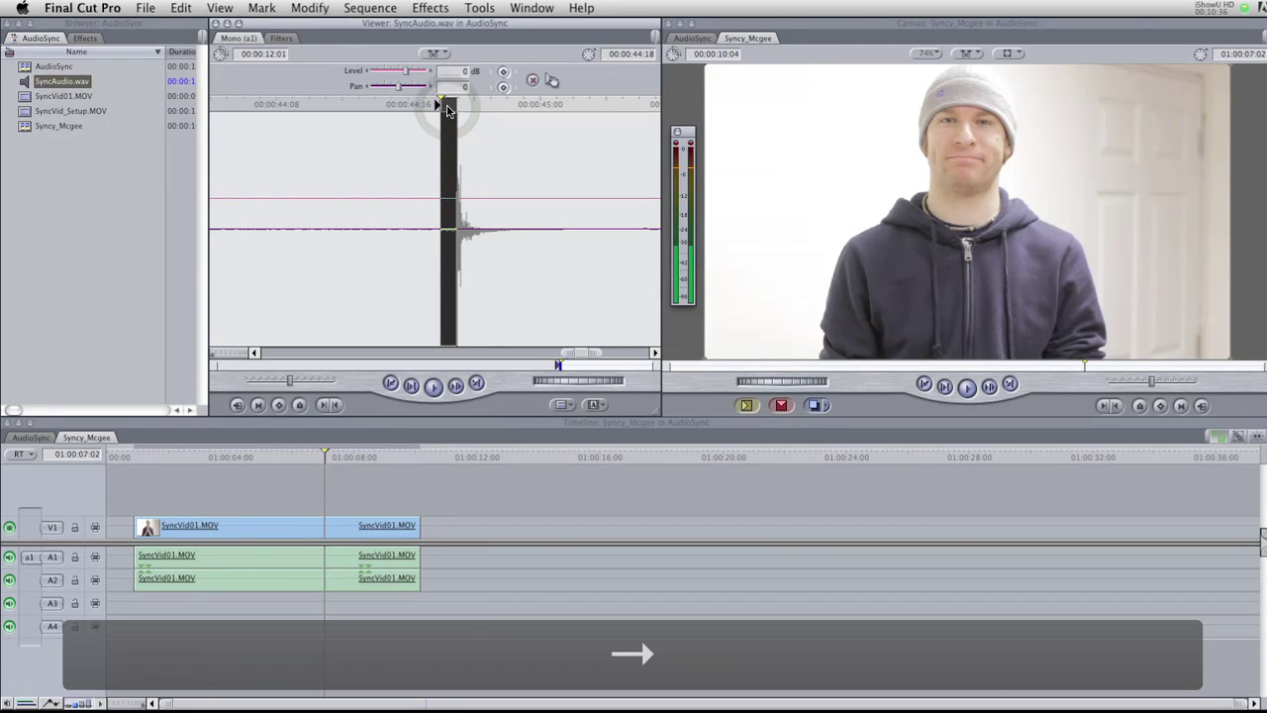
pyautogui.press('i')
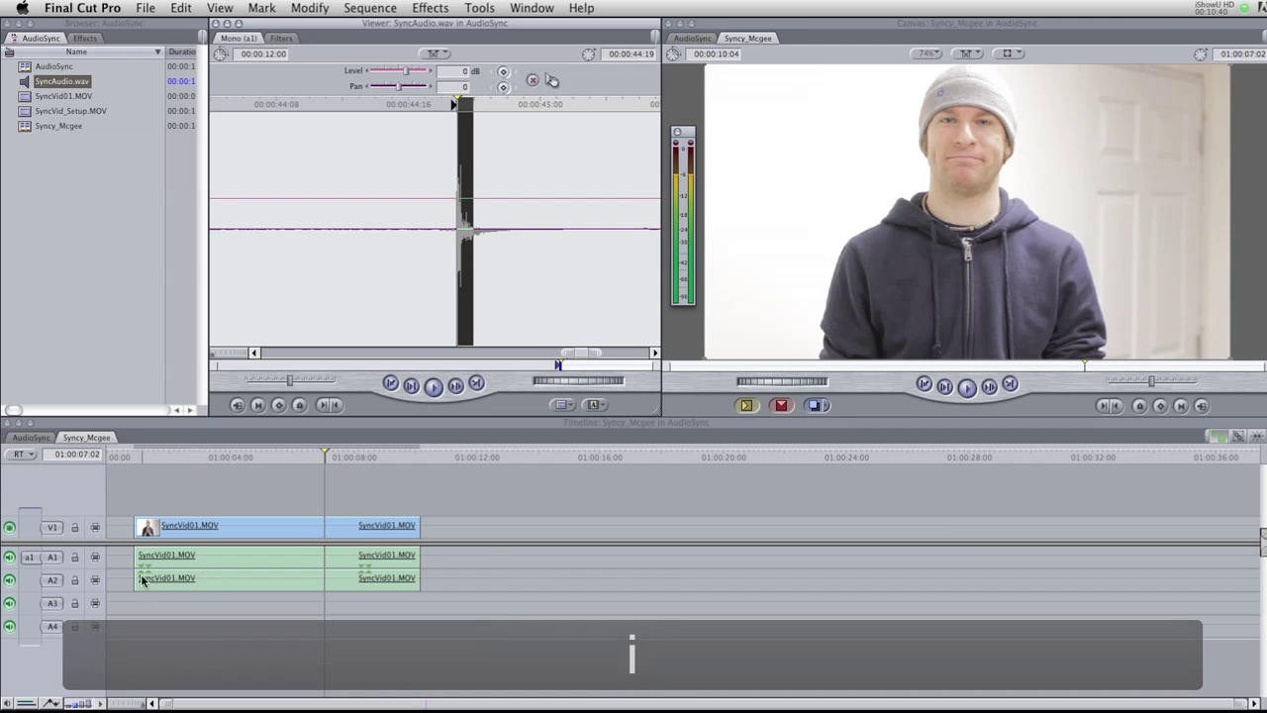
# Step: Overwrite SyncAudio.wav onto A3 at the video clip's start, then park at its end
pyautogui.click(173, 454)
pyautogui.press('Up')
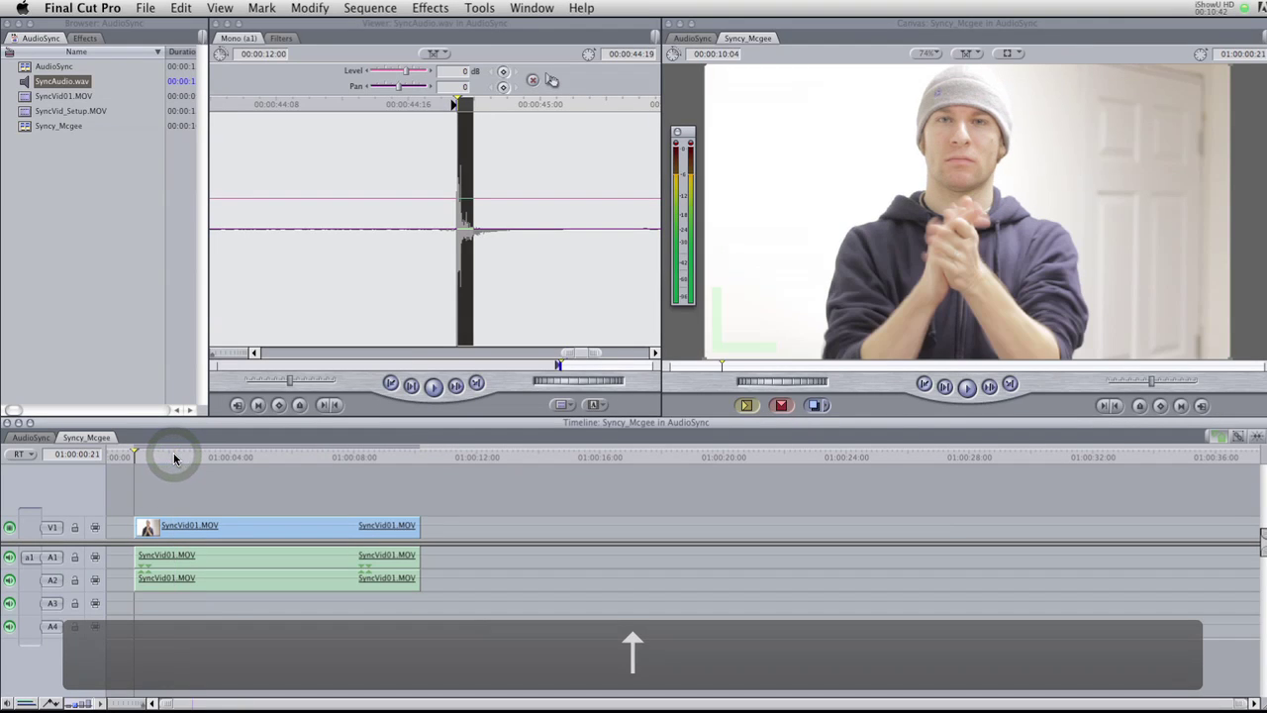
pyautogui.moveTo(28, 557); pyautogui.dragTo(28, 603)
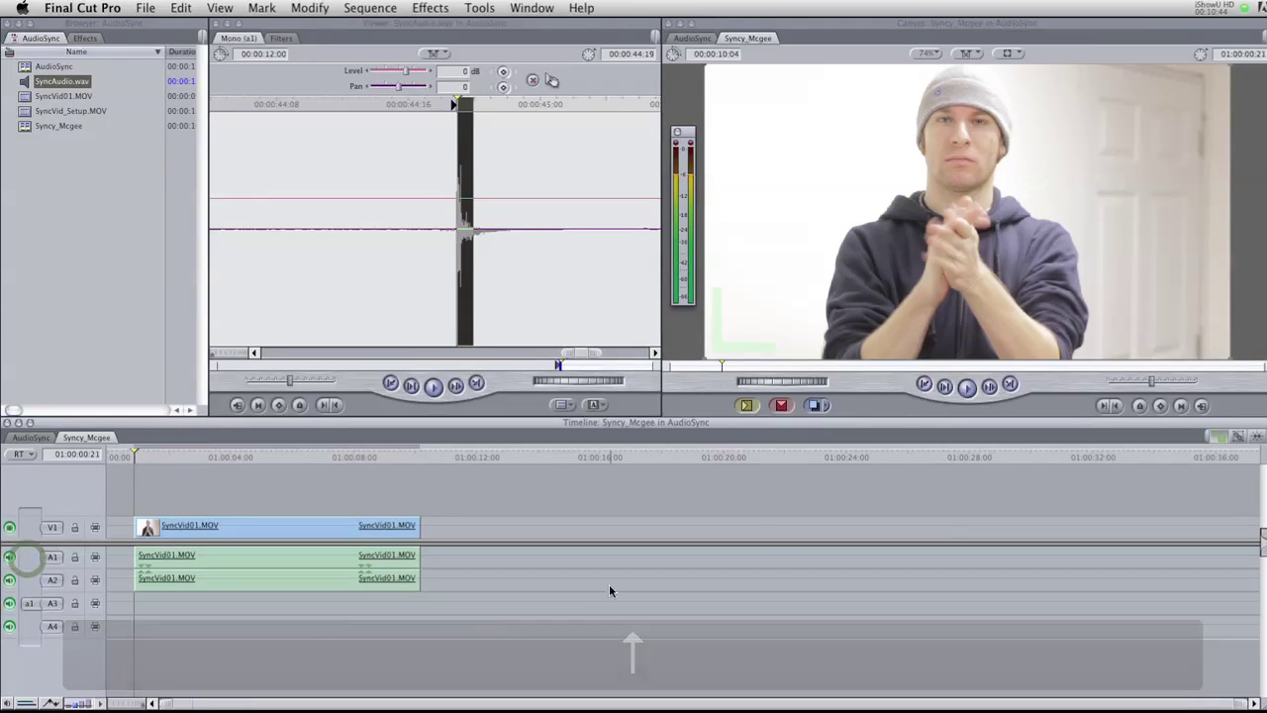
pyautogui.press('F10')
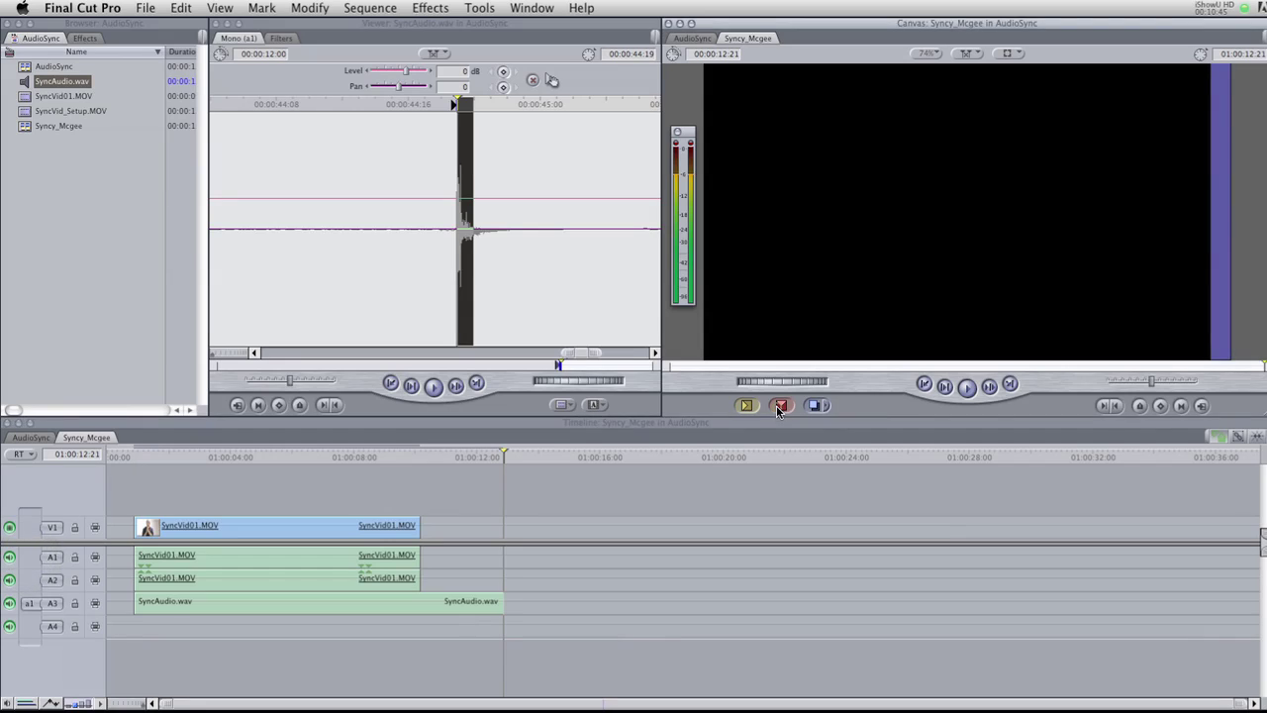
pyautogui.click(451, 461)
pyautogui.press('Up')
# Step: Split SyncAudio.wav where the video ends, delete the tail, and play back to check sync
pyautogui.hotkey('ctrl', 'v')
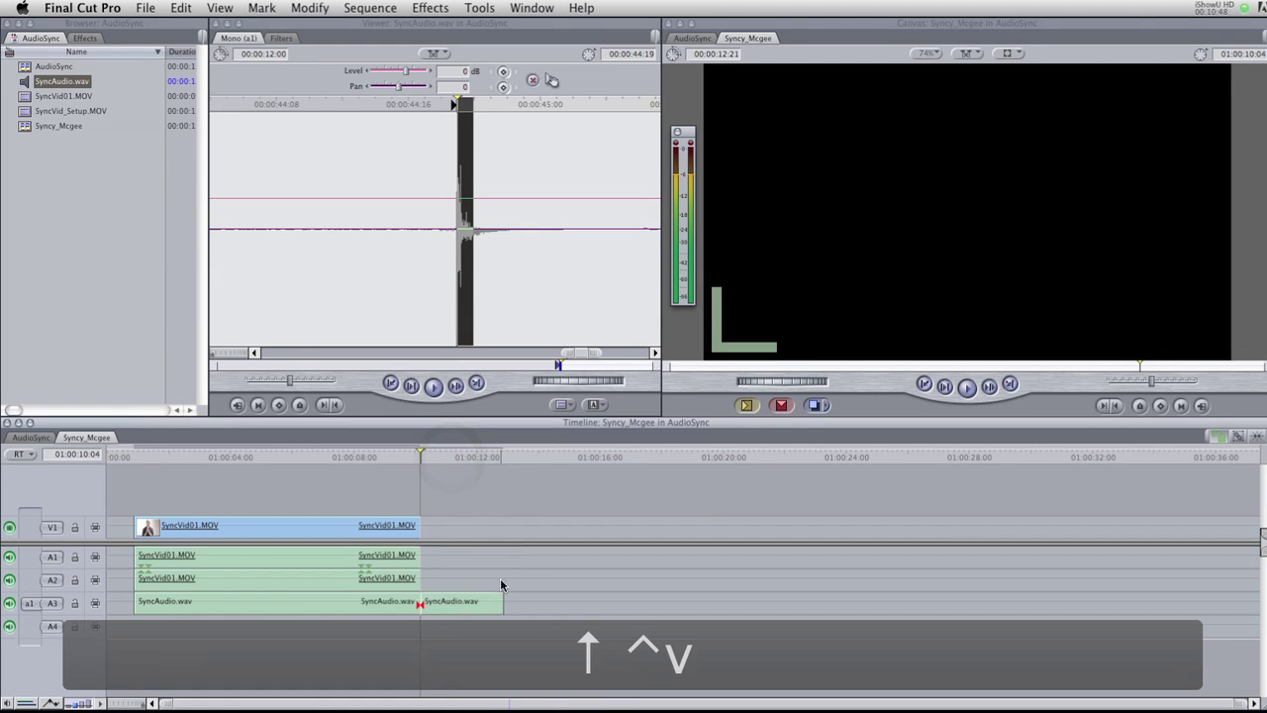
pyautogui.click(493, 584)
pyautogui.press('Delete')
pyautogui.click(169, 455)
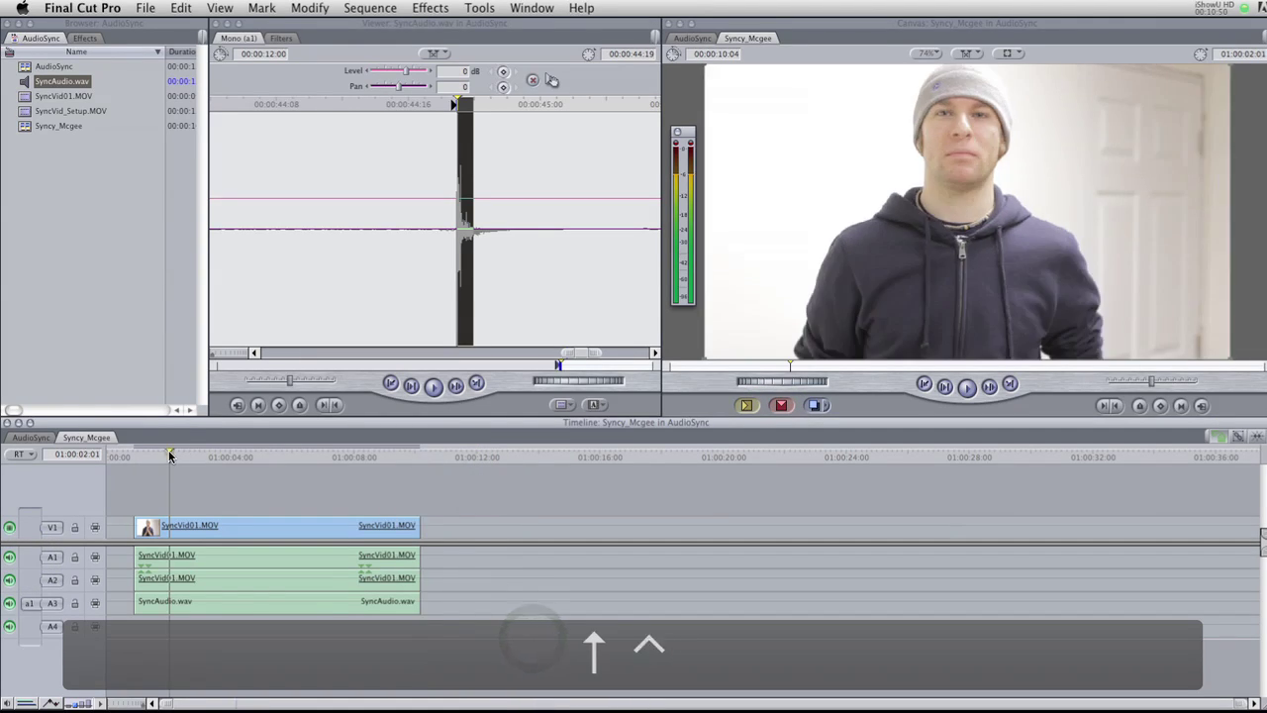
pyautogui.press('space')
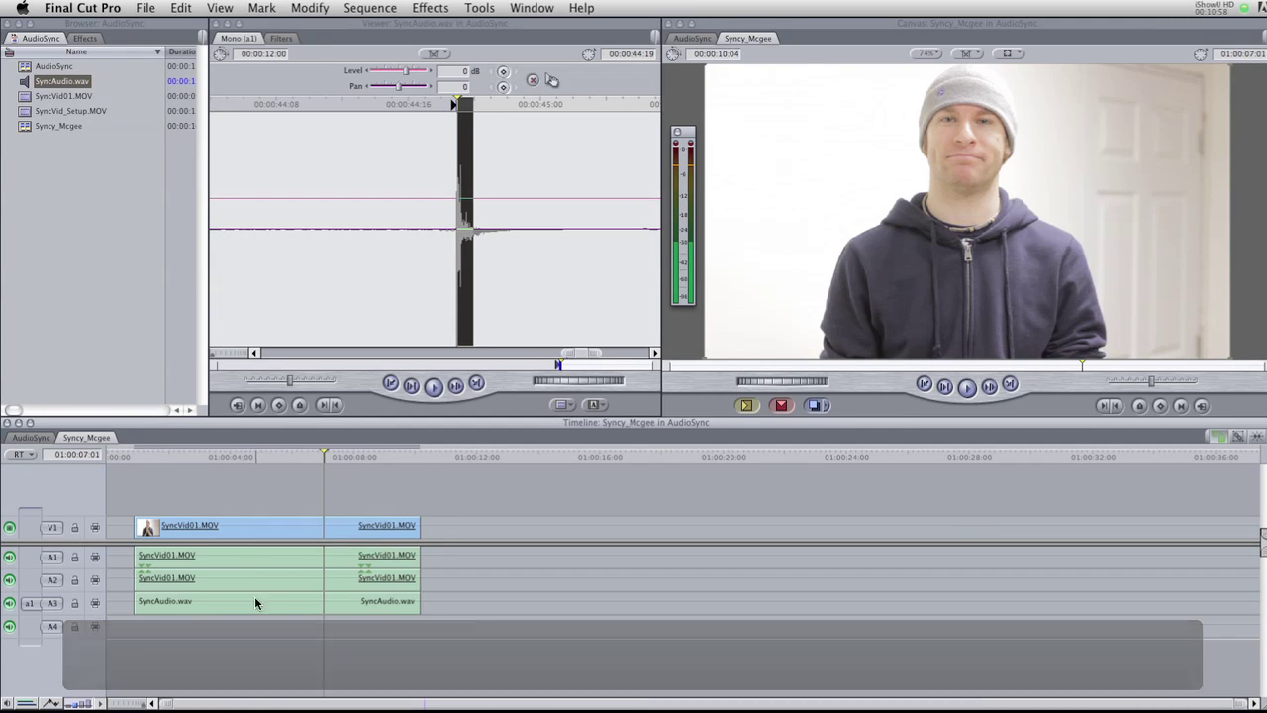
# Step: Nudge SyncAudio.wav slightly later on A3 and play back the new offset
pyautogui.click(255, 610)
pyautogui.moveTo(256, 611); pyautogui.dragTo(271, 610)
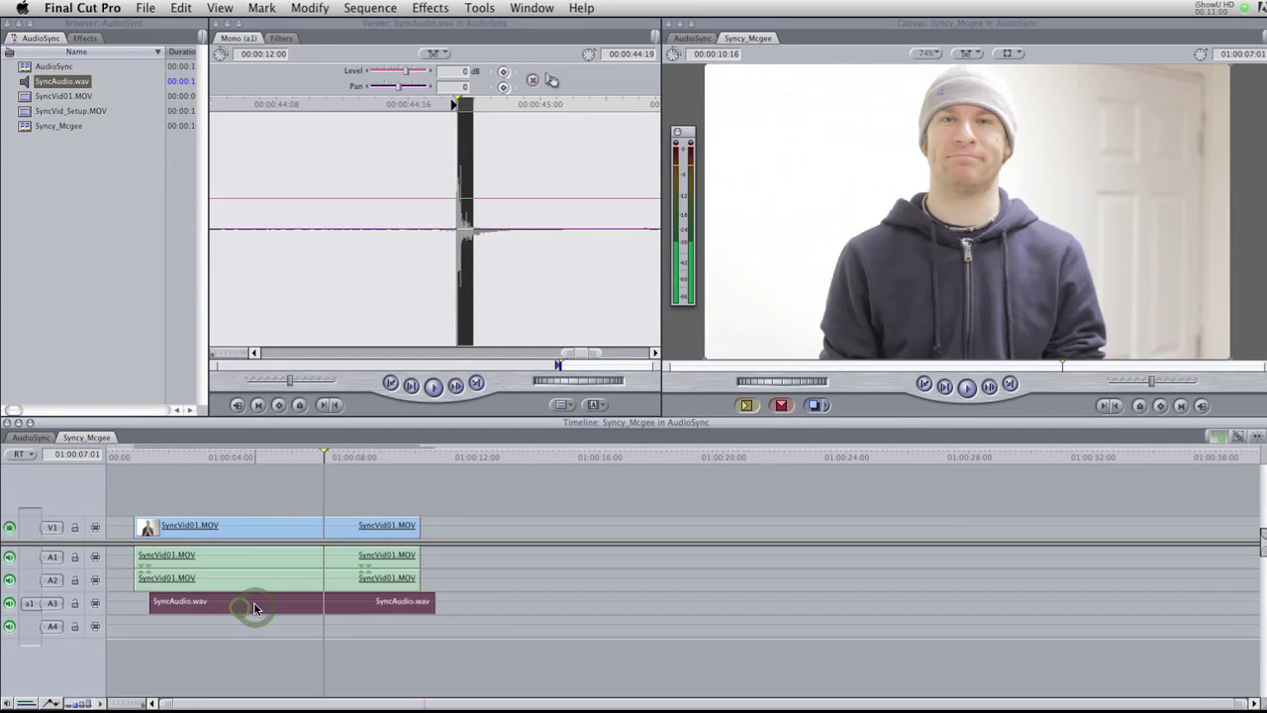
pyautogui.click(179, 455)
pyautogui.press('space')
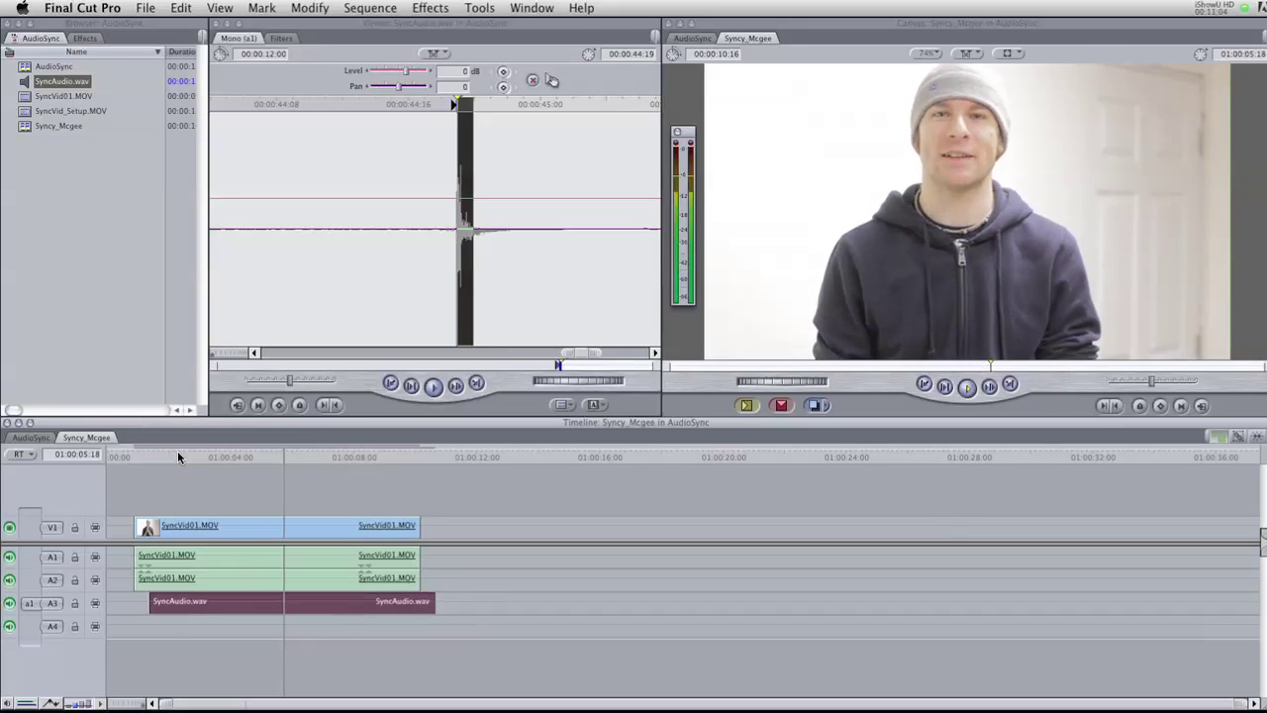
# Step: Slide SyncAudio.wav earlier with snapping on so it aligns with the video's start
pyautogui.moveTo(346, 601); pyautogui.dragTo(247, 601)
pyautogui.press('m')
pyautogui.press('n')
pyautogui.click(212, 485)
pyautogui.click(158, 455)
# Step: Disable the SyncVid01.MOV camera audio clips on A1 and A2 so only SyncAudio.wav is heard
pyautogui.click(269, 582)
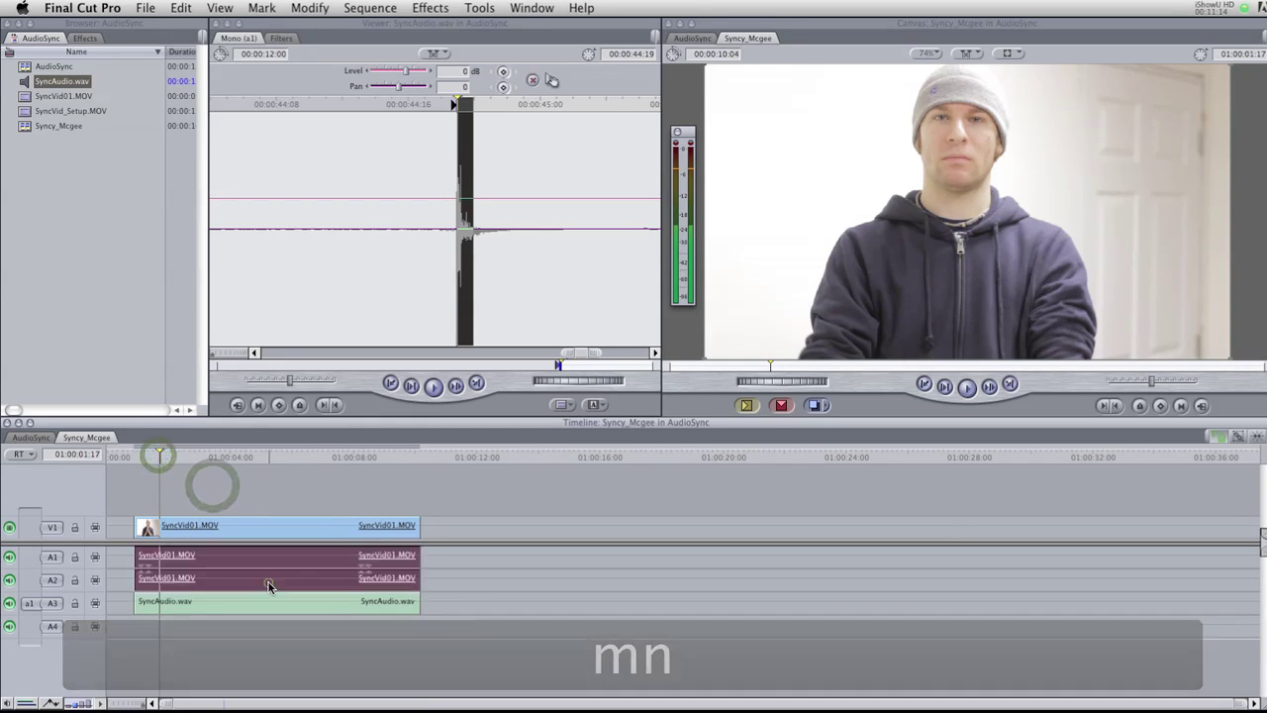
pyautogui.click(268, 571)
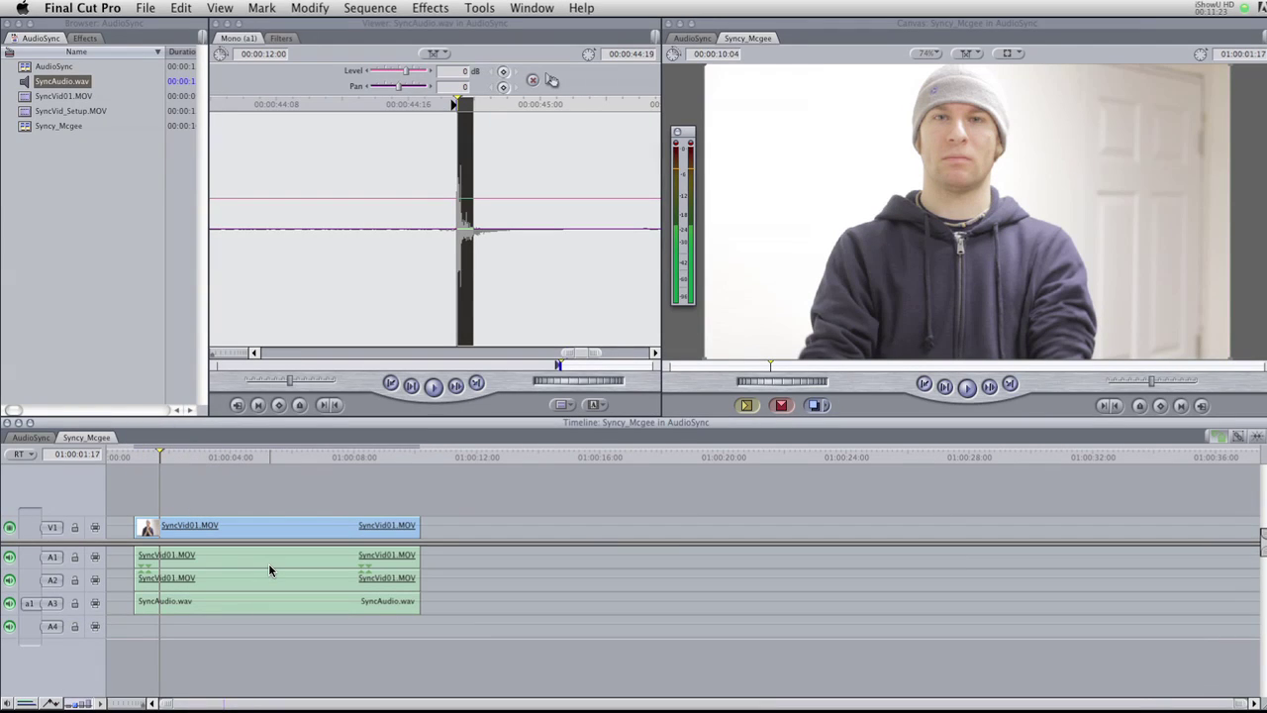
pyautogui.click(270, 567)
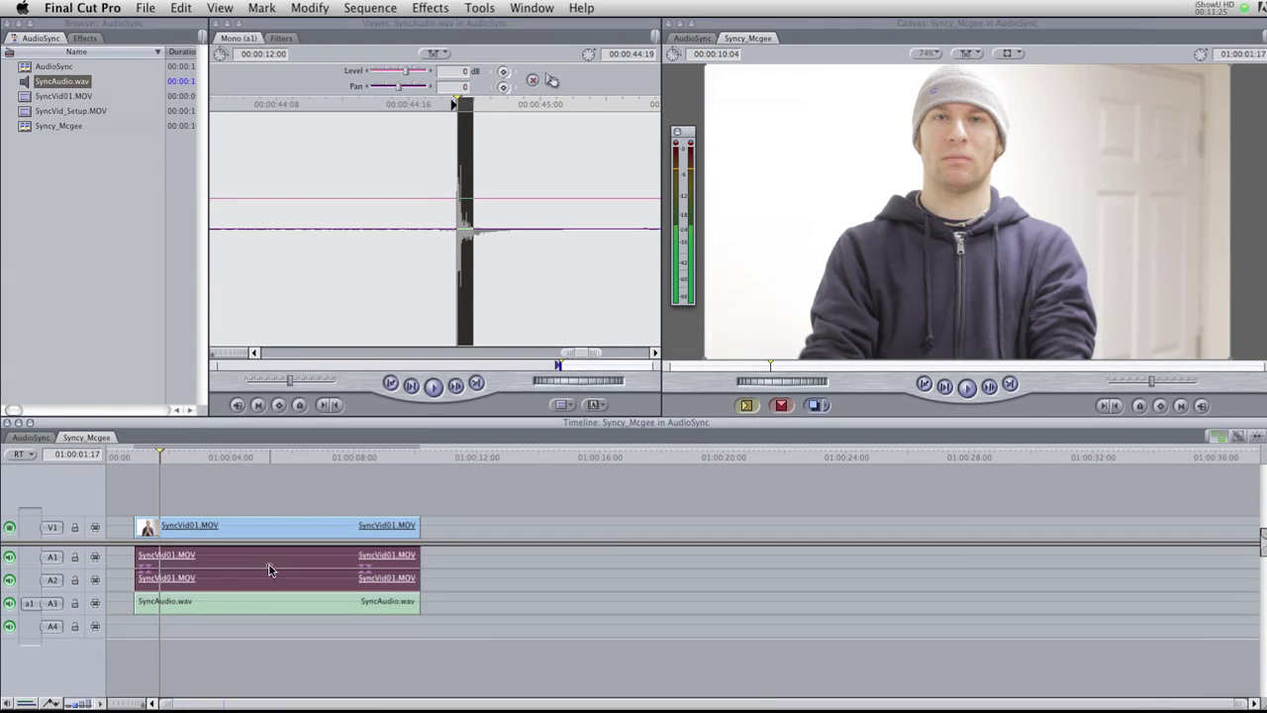
pyautogui.hotkey('ctrl', 'b')
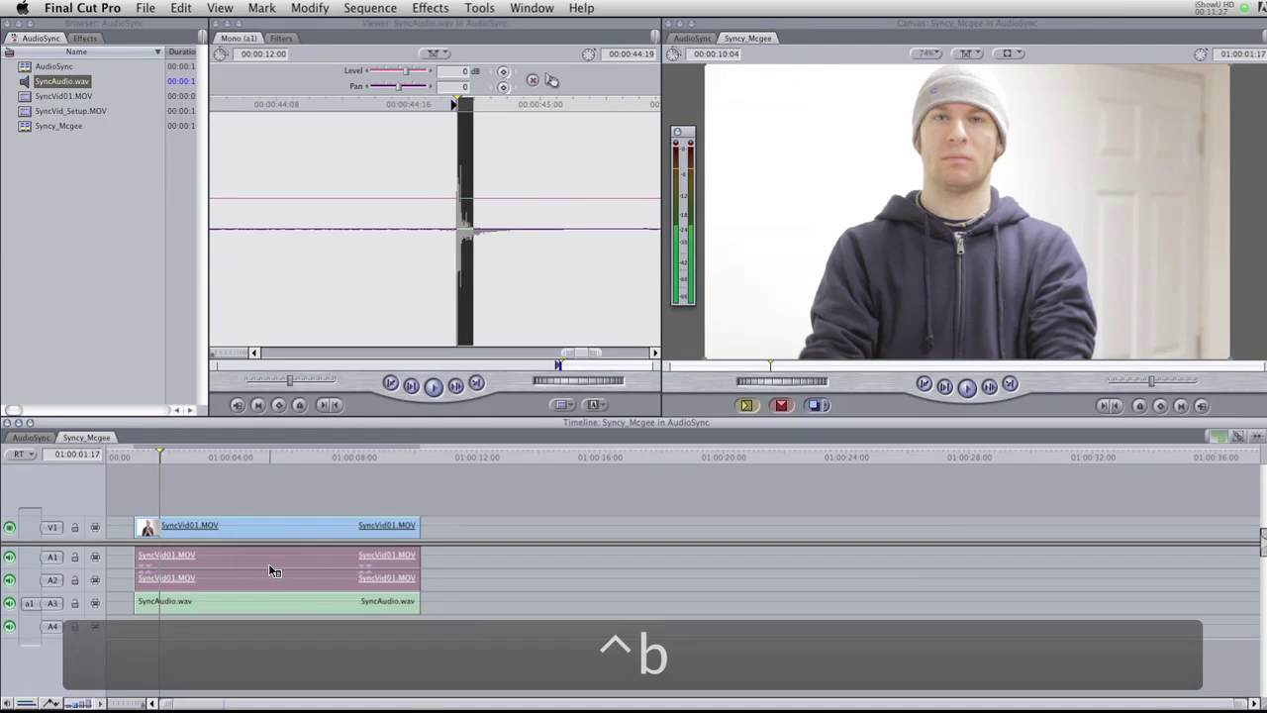
pyautogui.rightClick(238, 549)
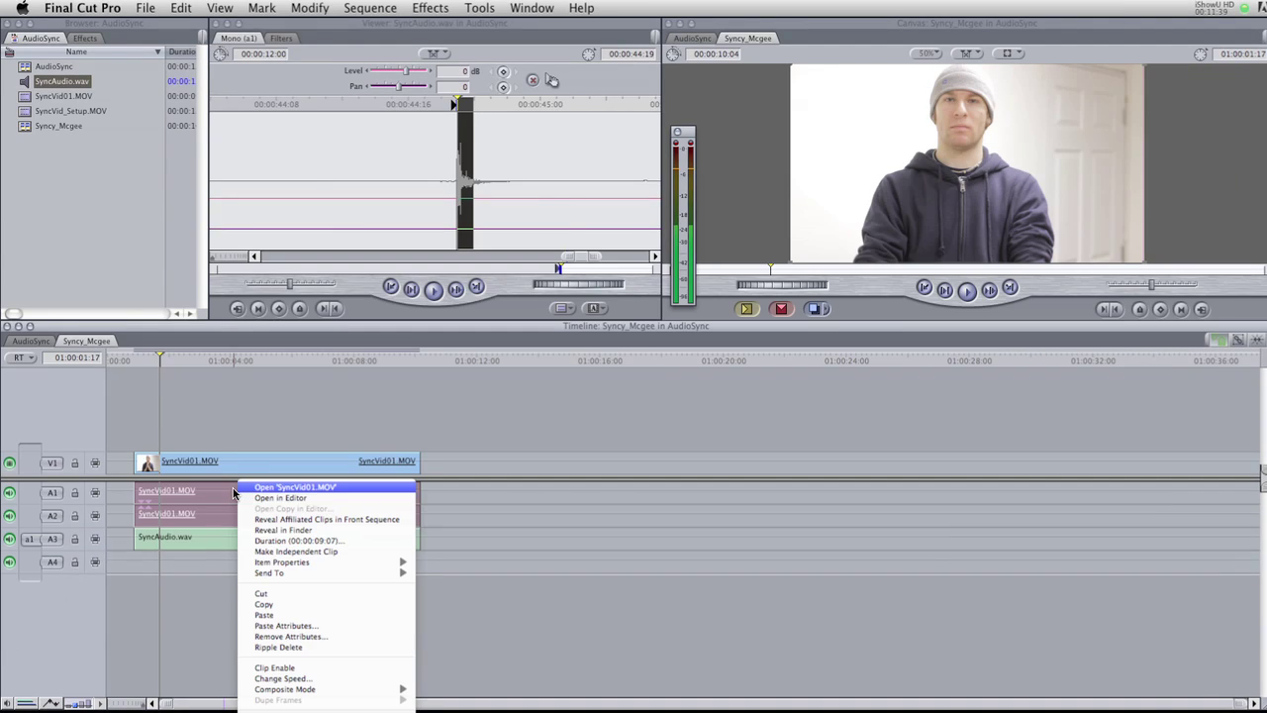
pyautogui.click(331, 670)
pyautogui.hotkey('ctrl', 'b')
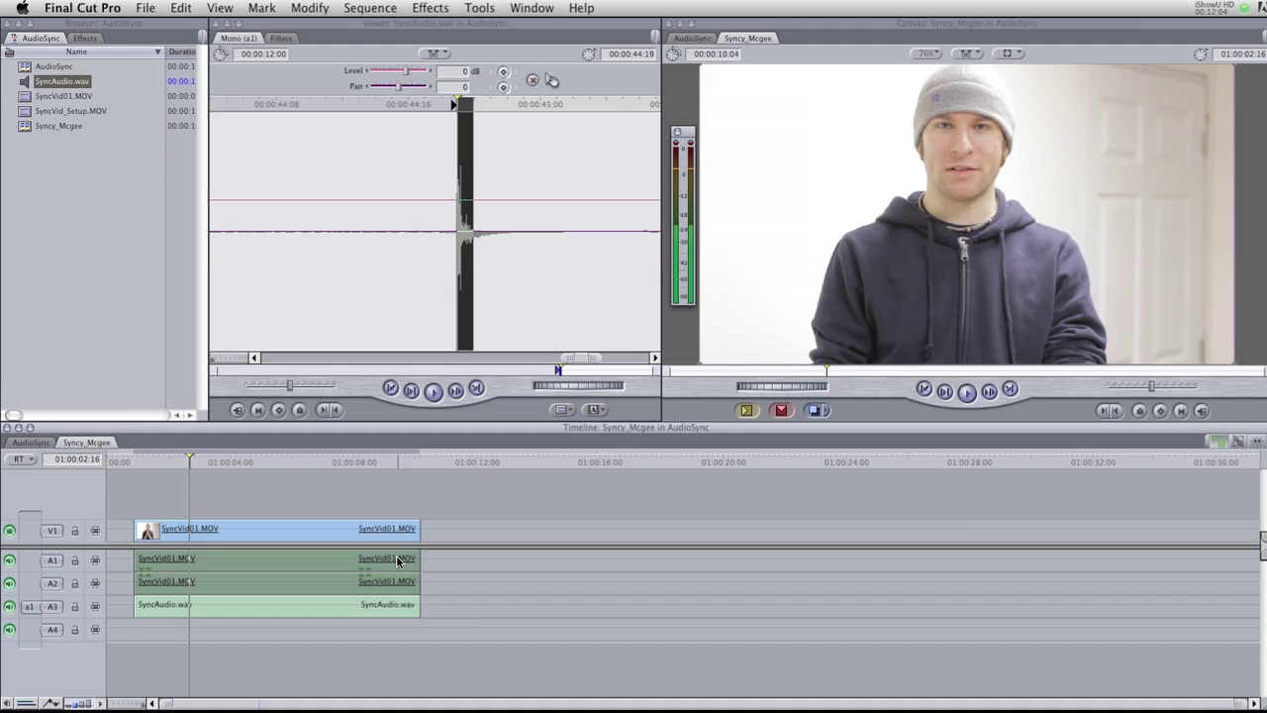
pyautogui.click(323, 566)
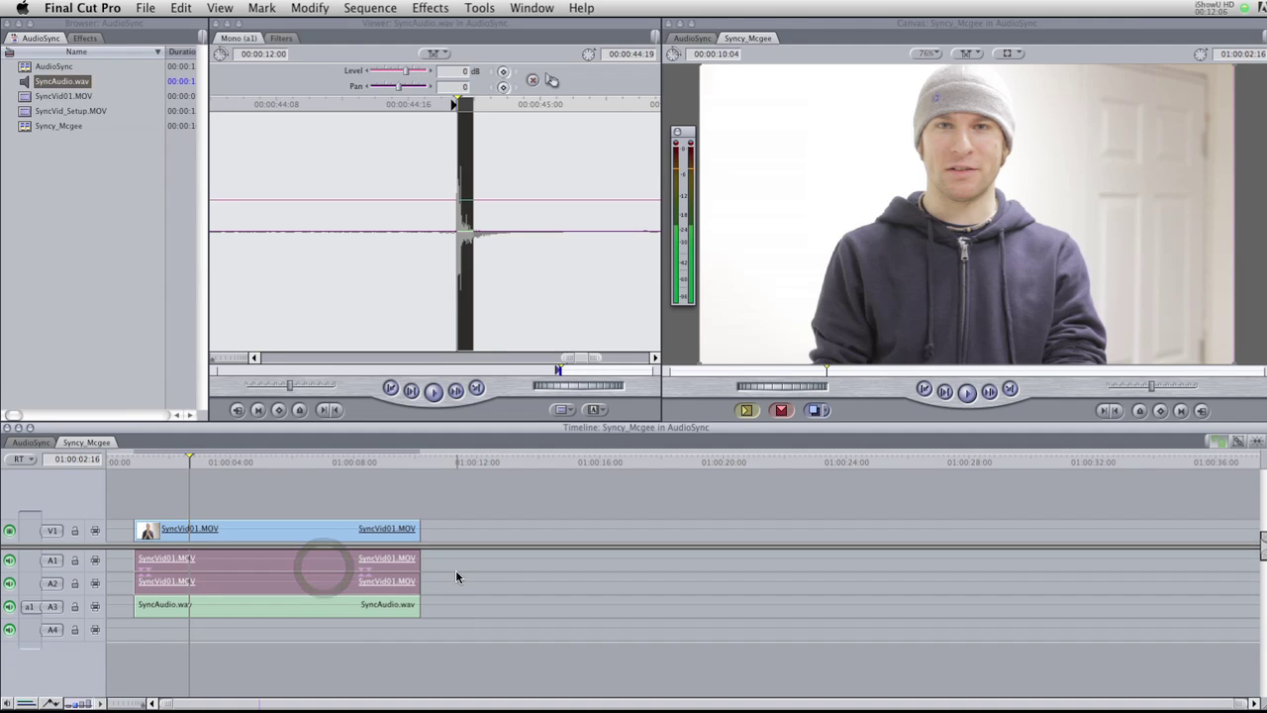
# Step: Play the synced sequence from the start to check the clap lines up
pyautogui.click(302, 483)
pyautogui.click(131, 460)
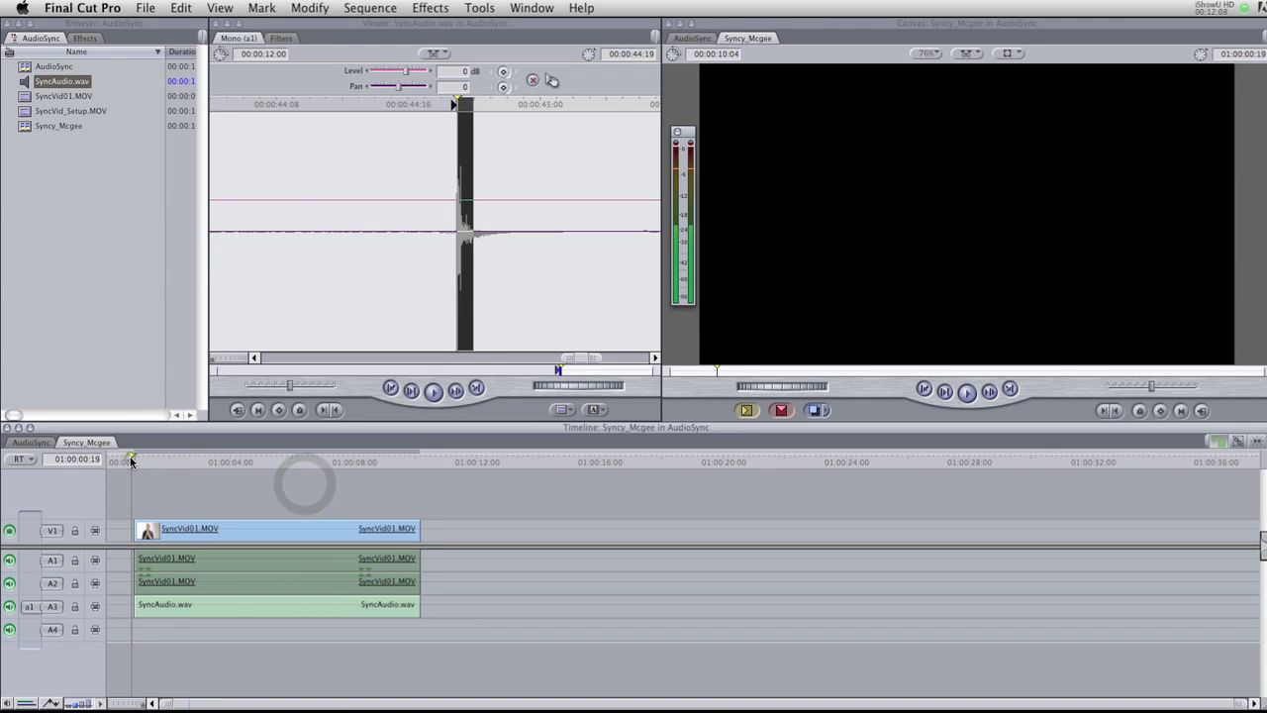
pyautogui.press('space')
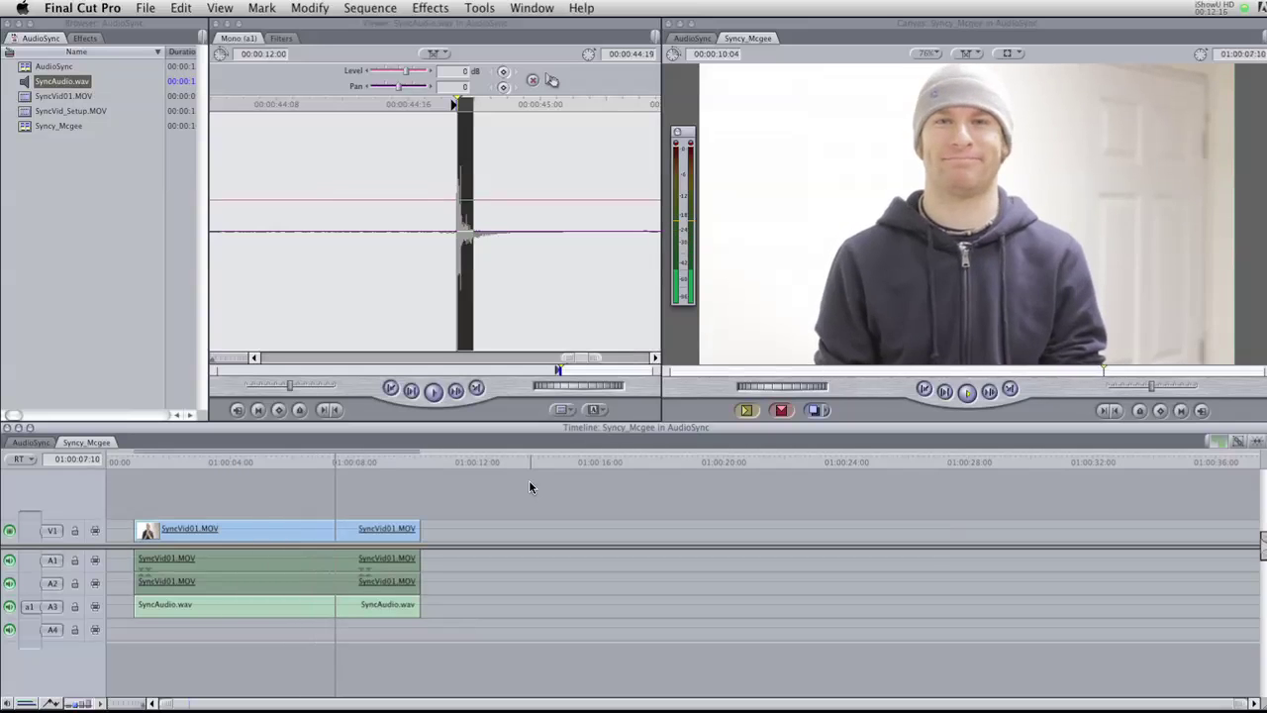
pyautogui.press('space')
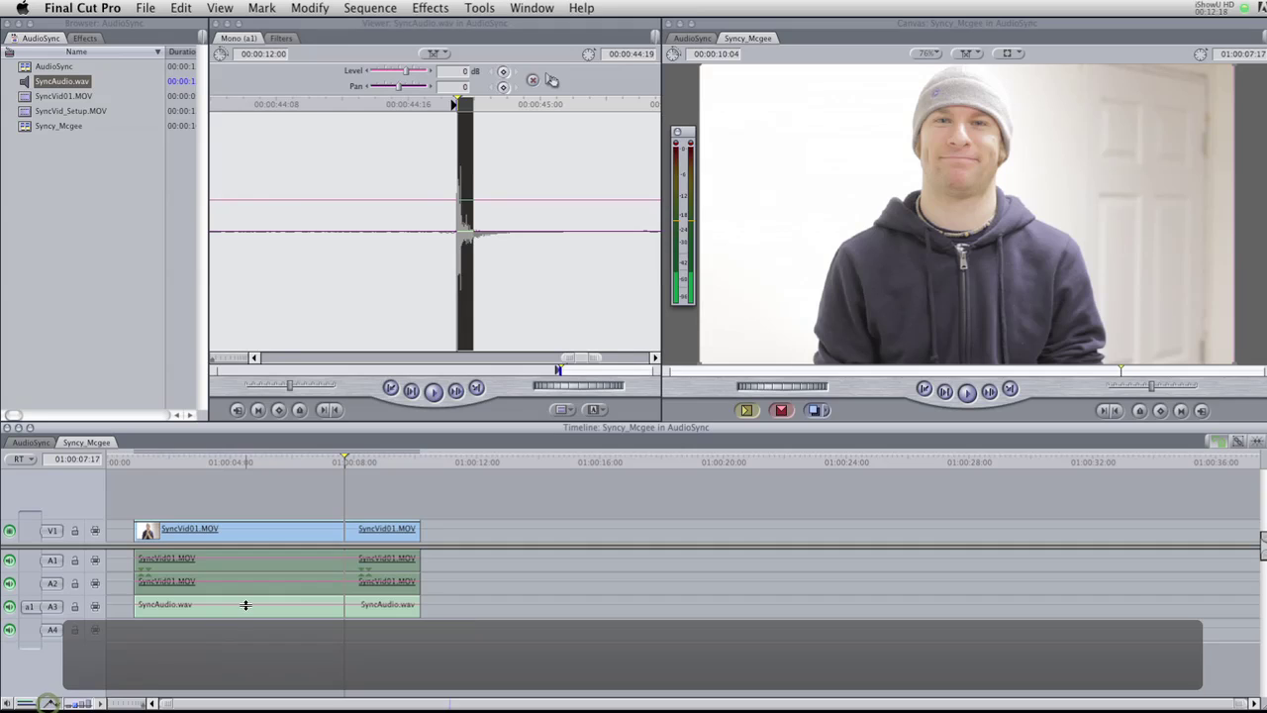
# Step: Replay from 01:00:05:12, then put the playhead at the end of the clips
pyautogui.click(275, 457)
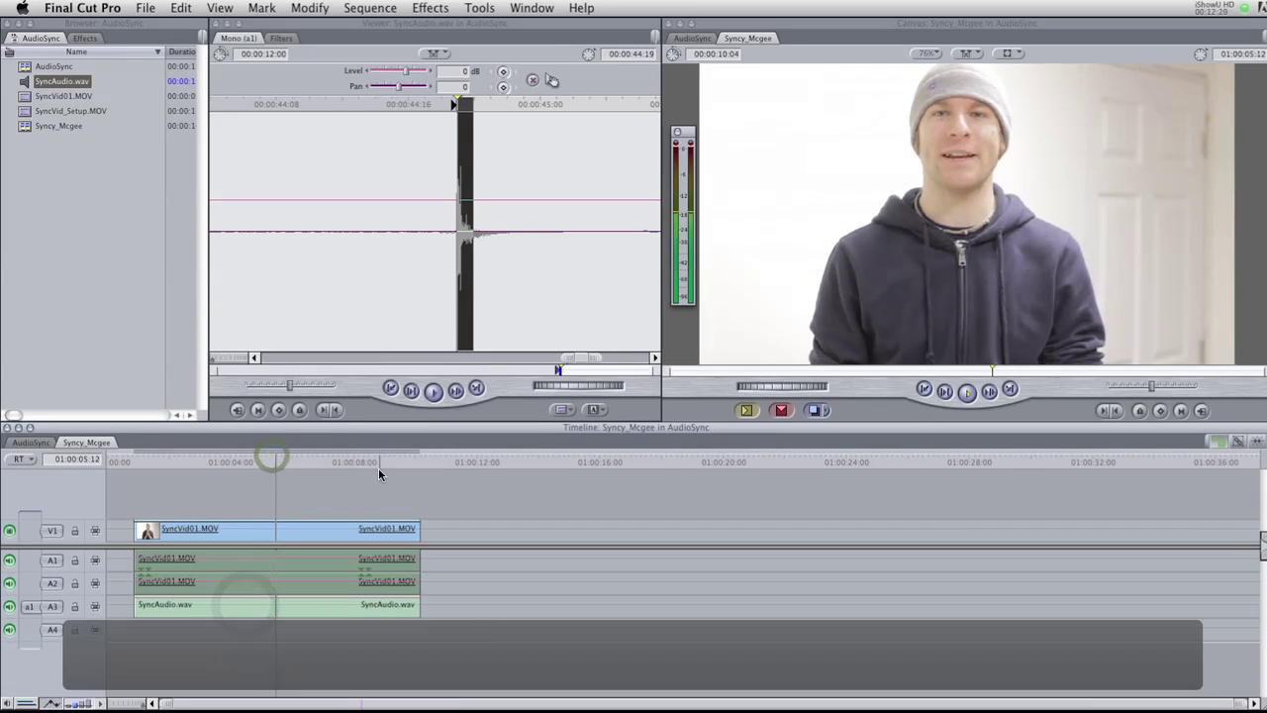
pyautogui.press('space')
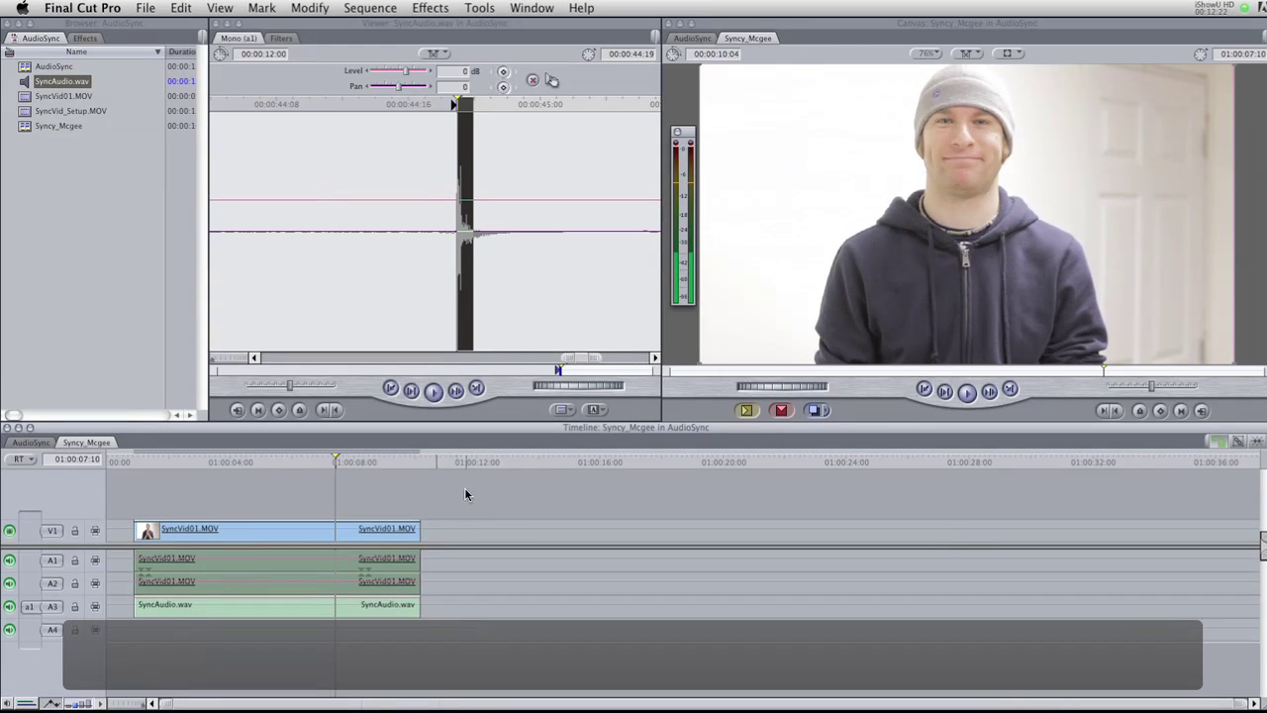
pyautogui.click(439, 464)
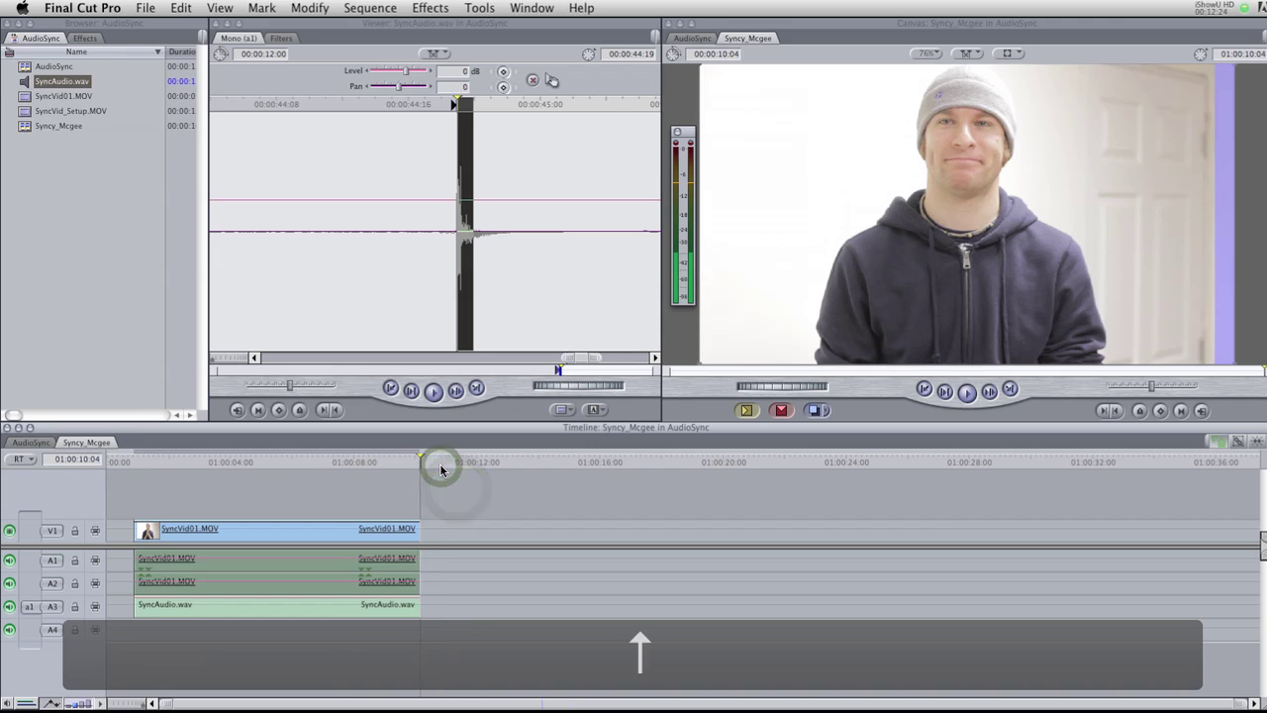